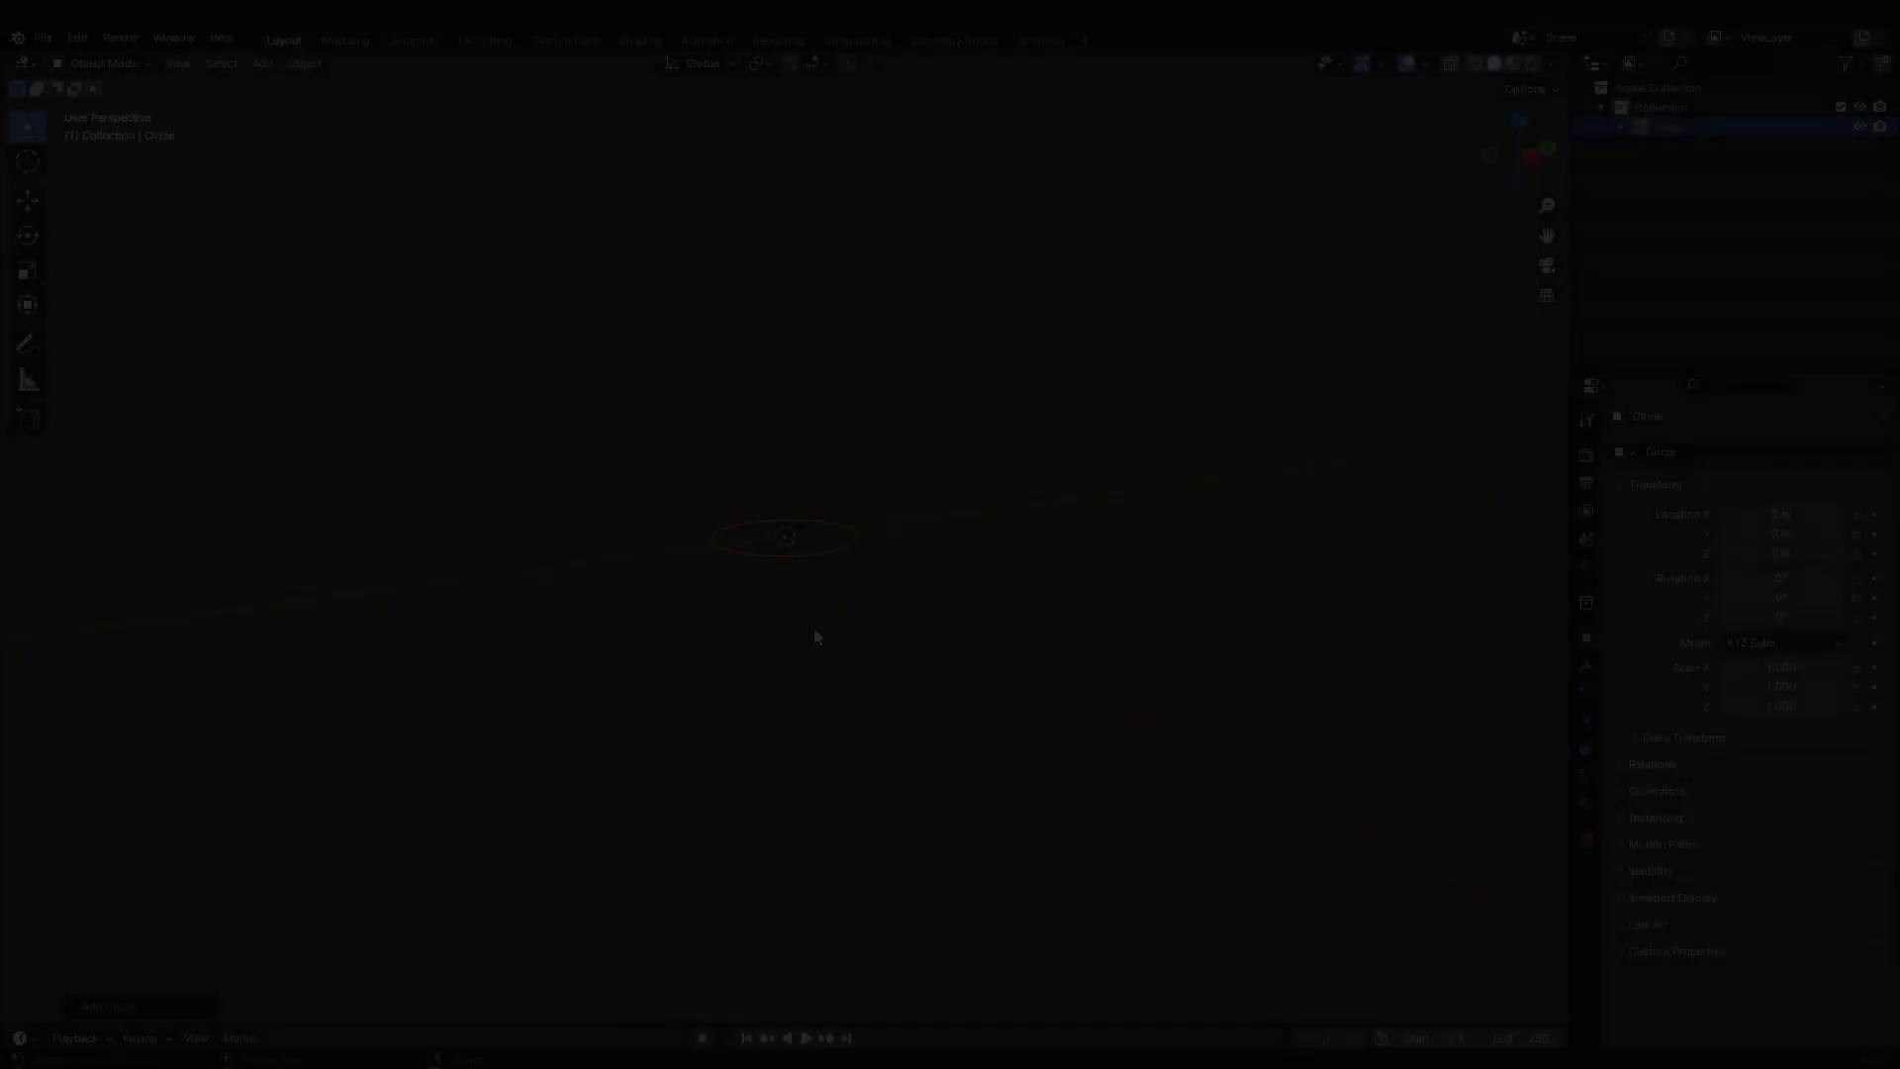
Extrude the circle upward into a tapered tier and shrink its top edge ring
key(ctrl+b)
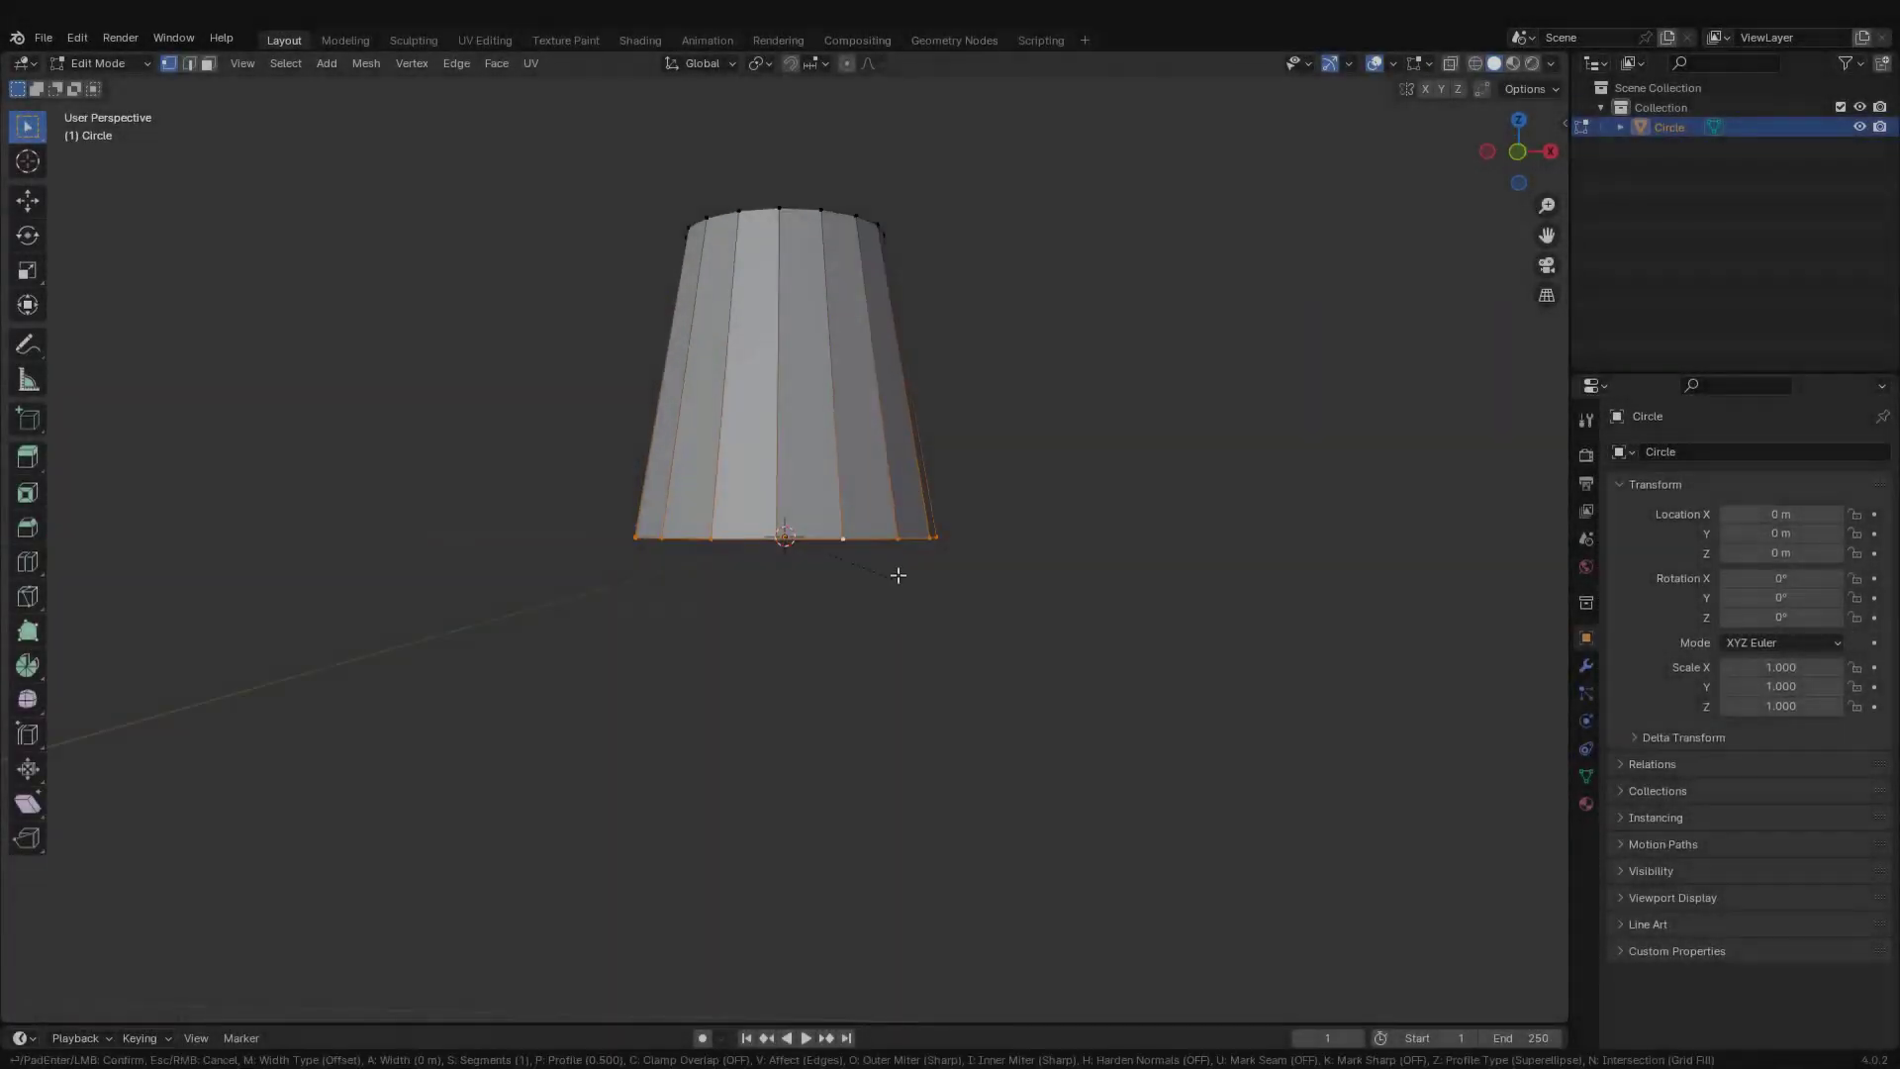
middle_drag(819, 262, 851, 425)
key(2)
alt+click(831, 421)
key(s)
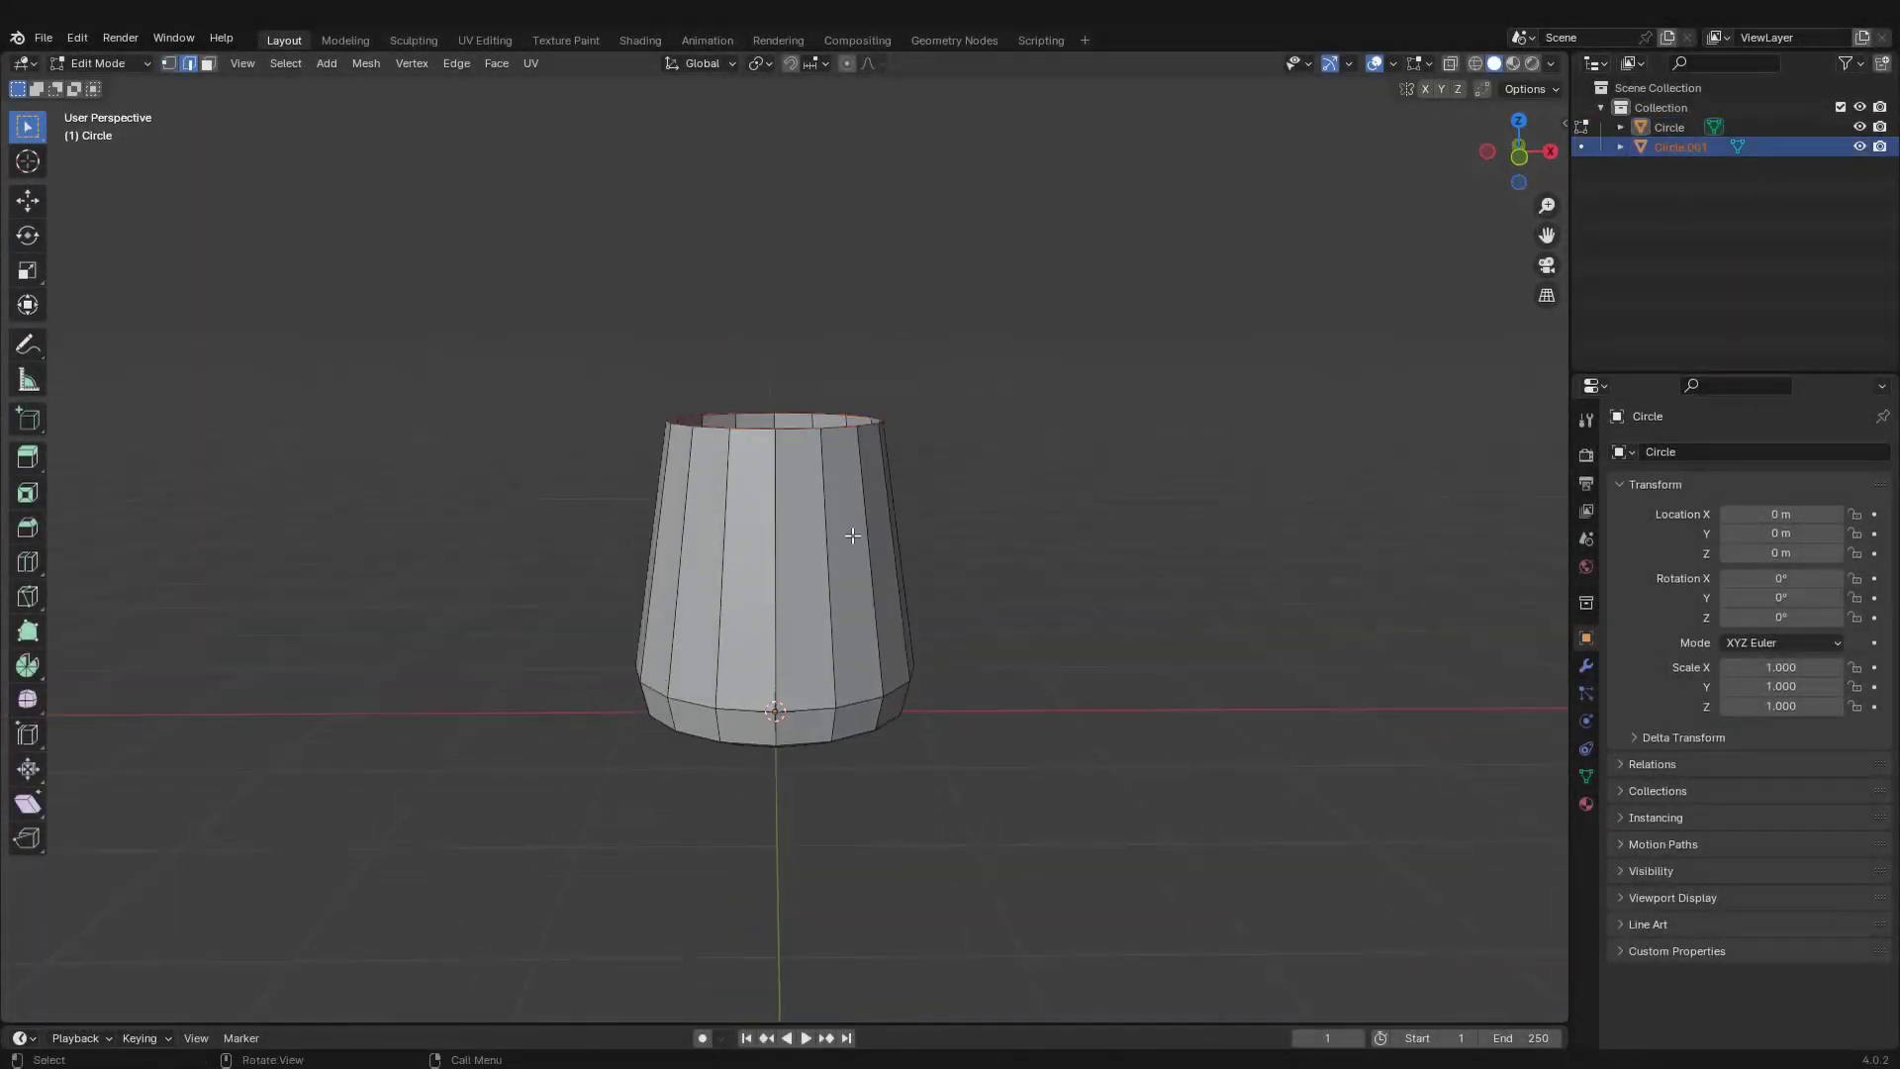
click(992, 379)
scroll(993, 379, down, 2)
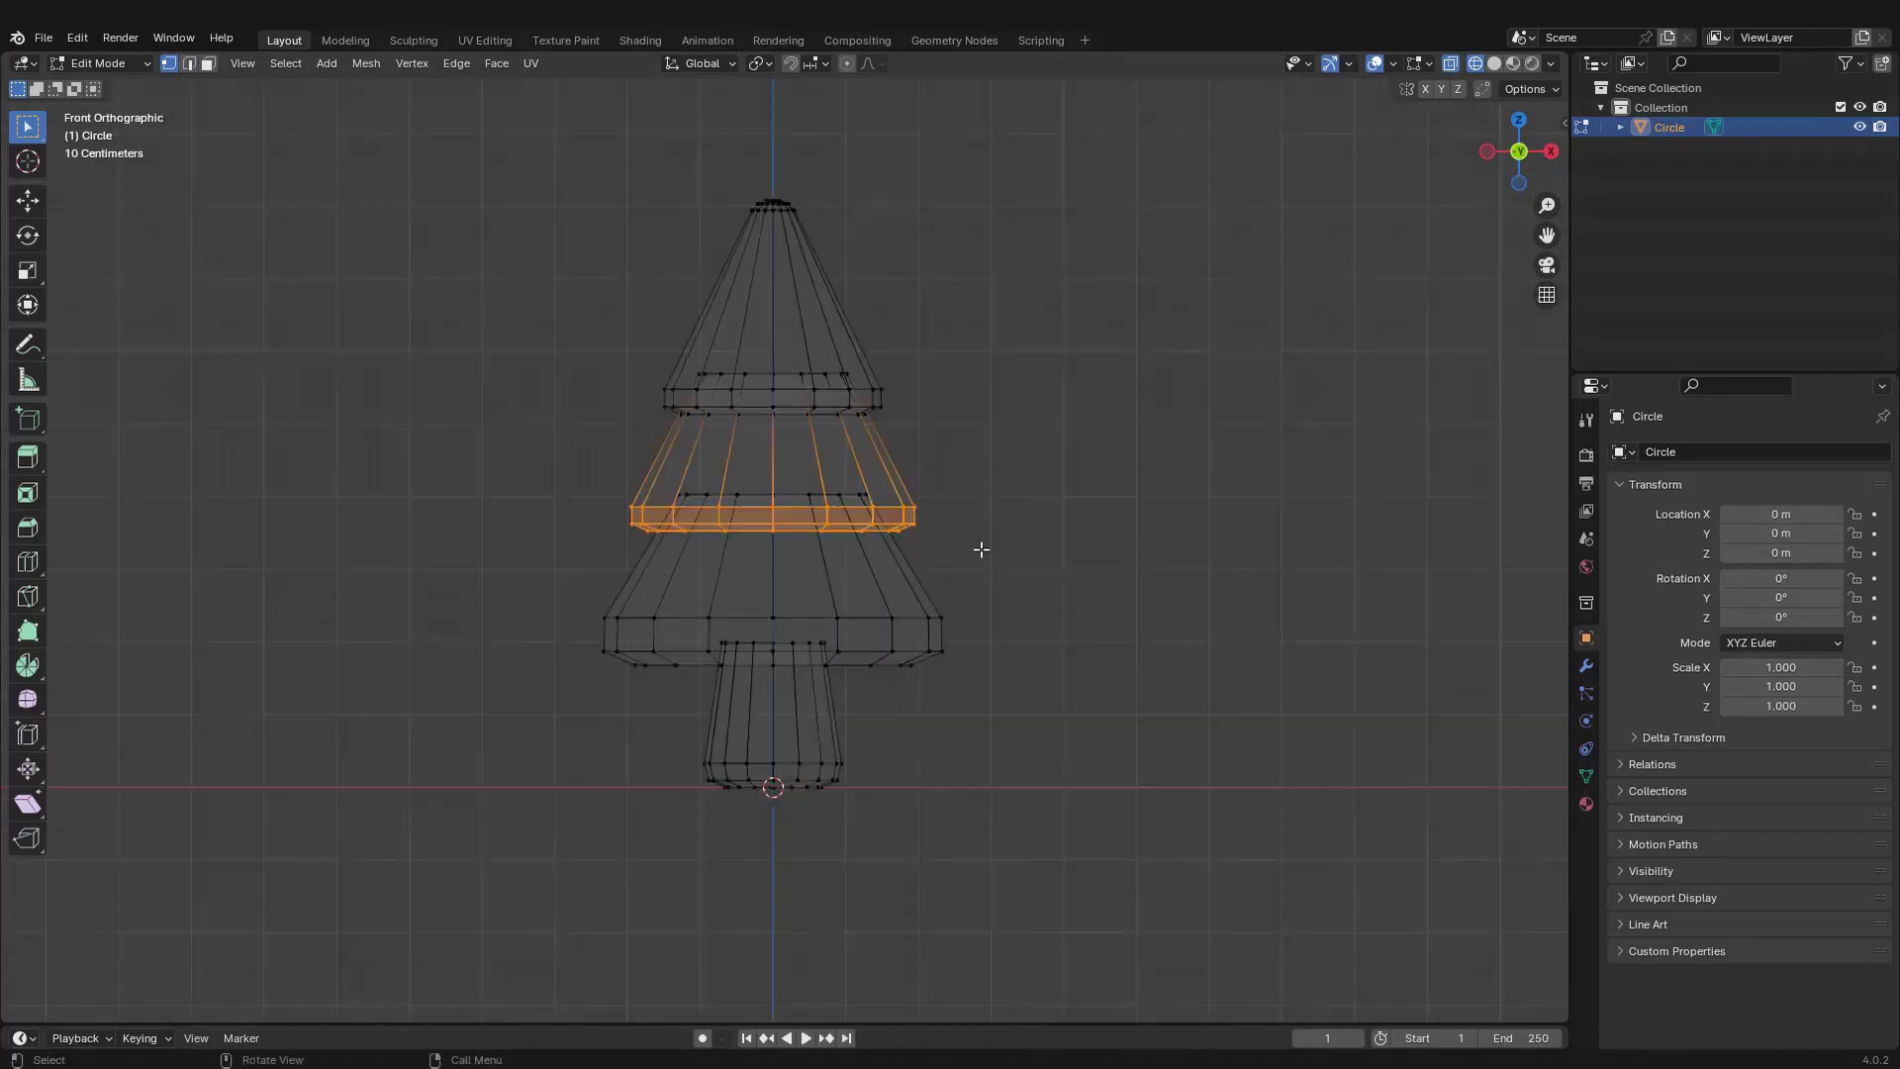
click(831, 485)
Select an edge ring on a lower tier and begin resizing it
scroll(852, 454, up, 3)
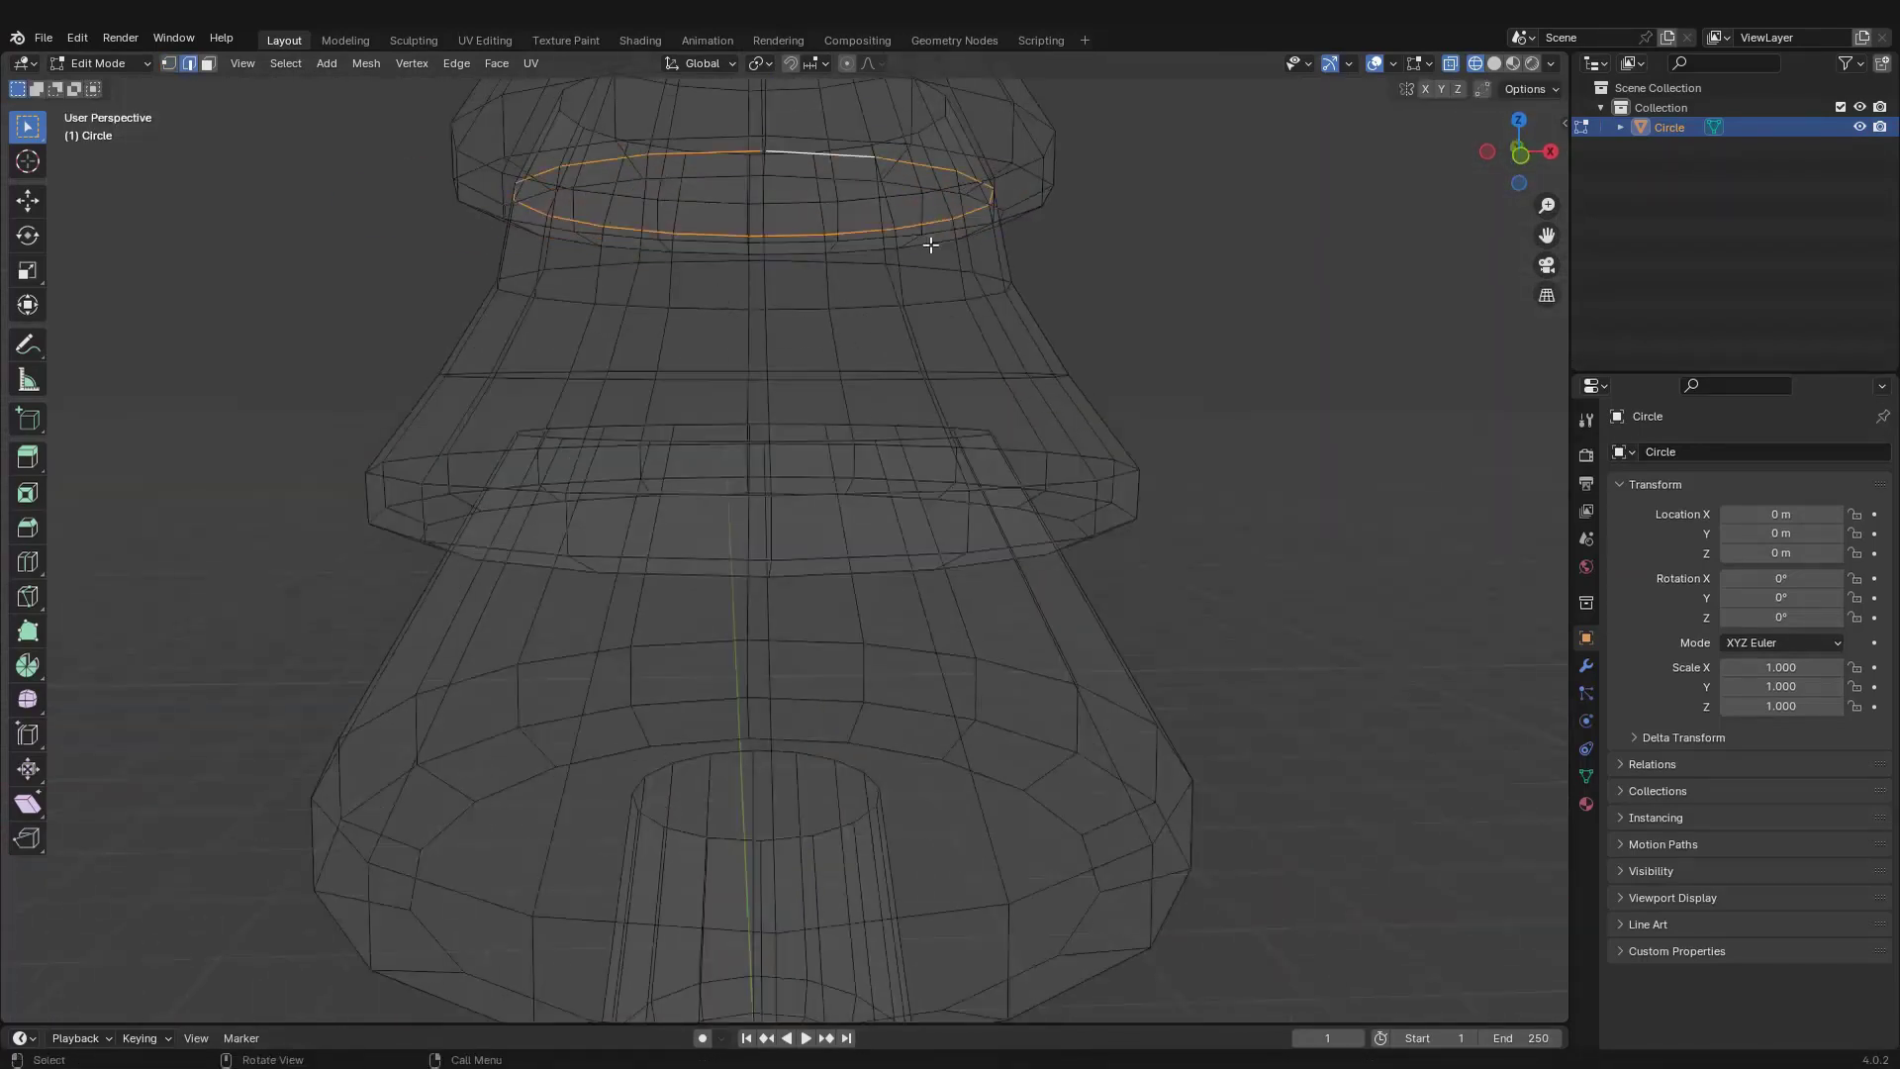
key(l)
alt+click(834, 591)
scroll(805, 543, up, 2)
scroll(782, 584, up, 1)
key(s)
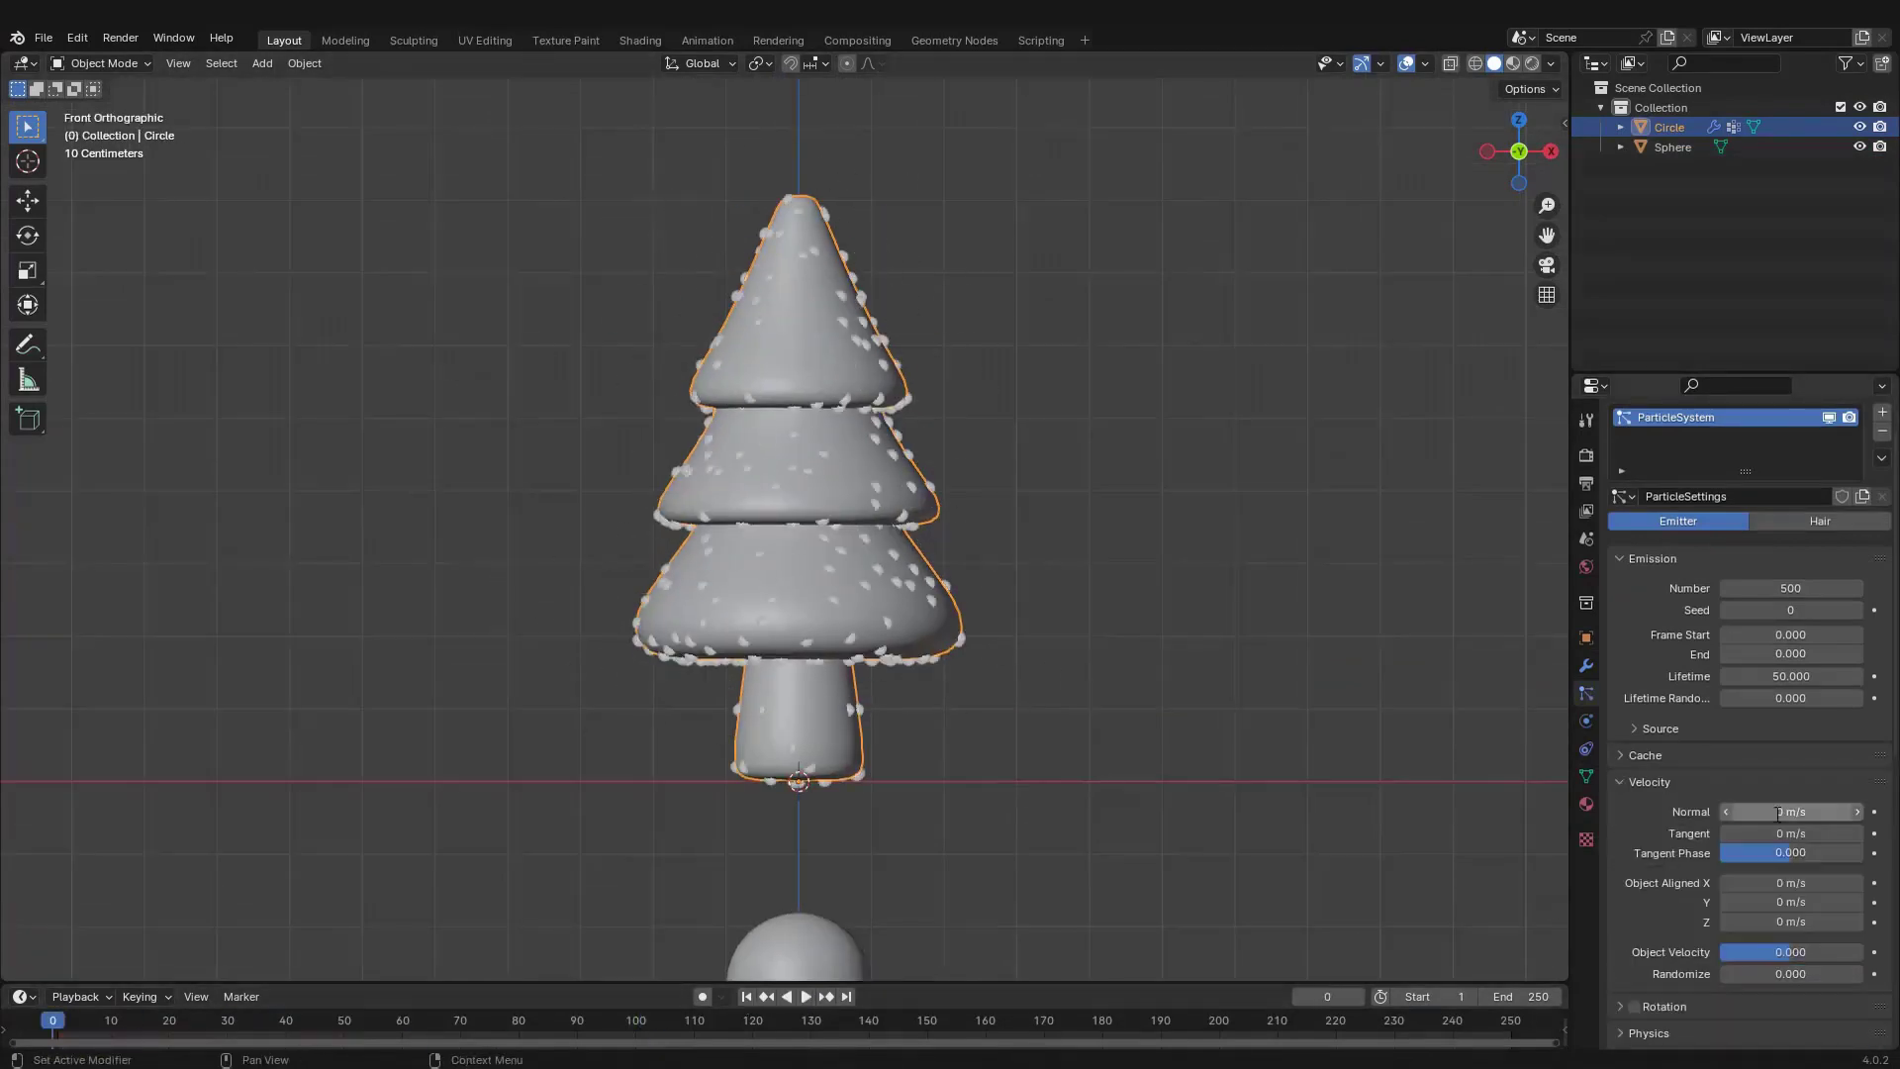
Collapse the particle emission and velocity settings, then view the ornamented tree in perspective
click(1623, 611)
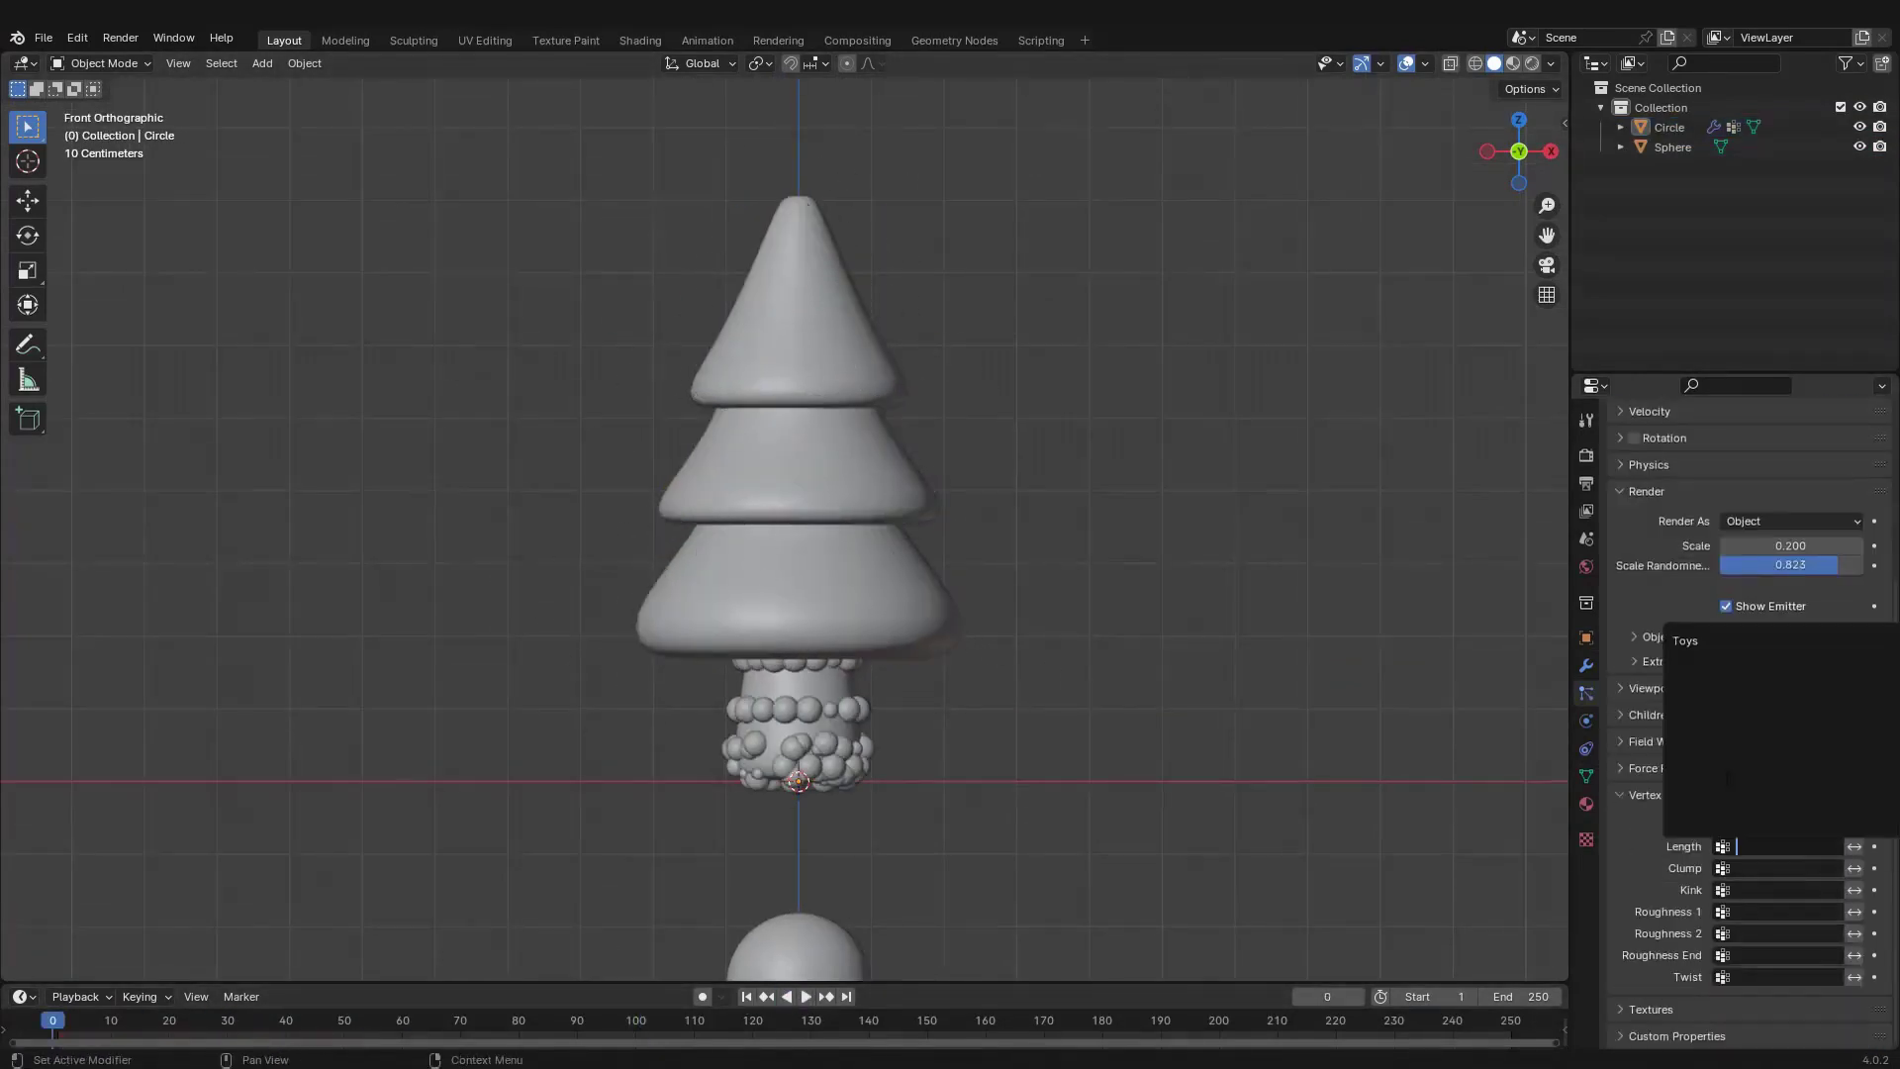
middle_drag(891, 613, 918, 647)
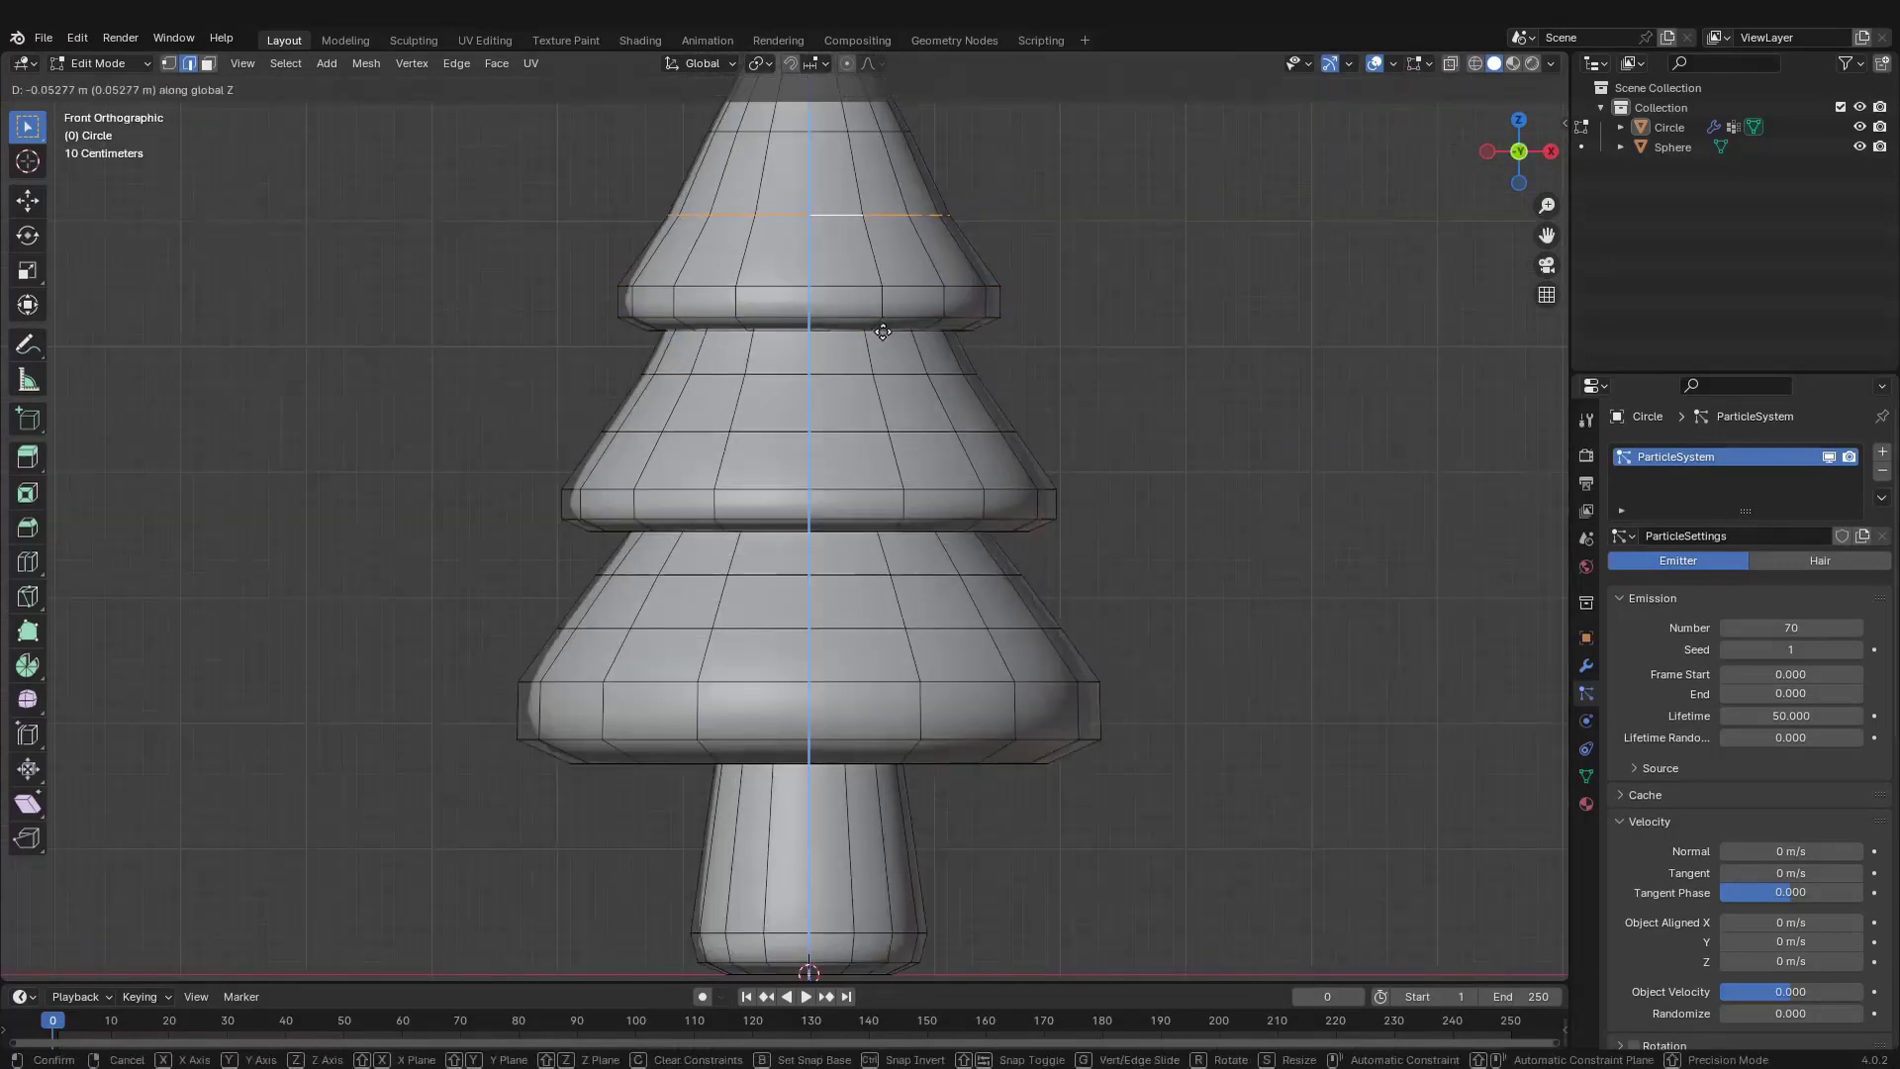
Raise the top edge ring toward the tree tip and begin moving the selection
click(883, 332)
scroll(861, 322, down, 1)
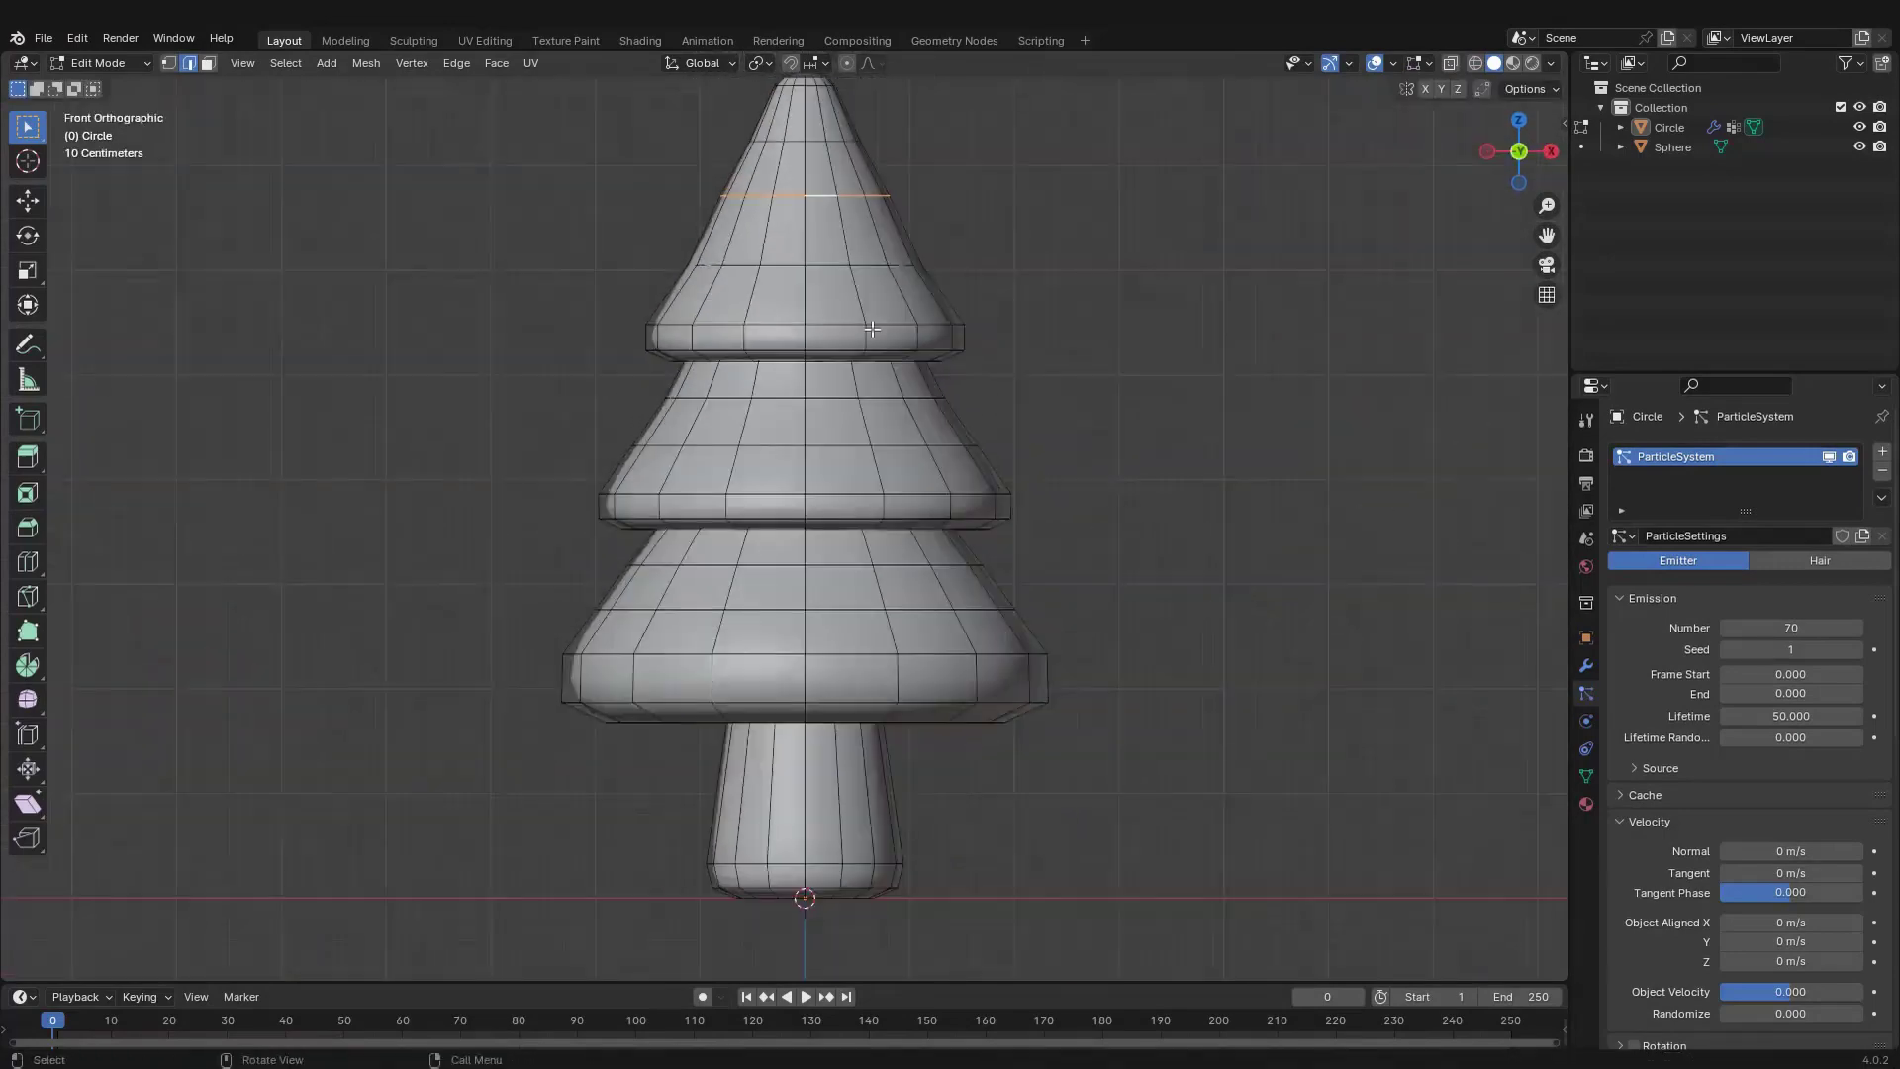
key(g)
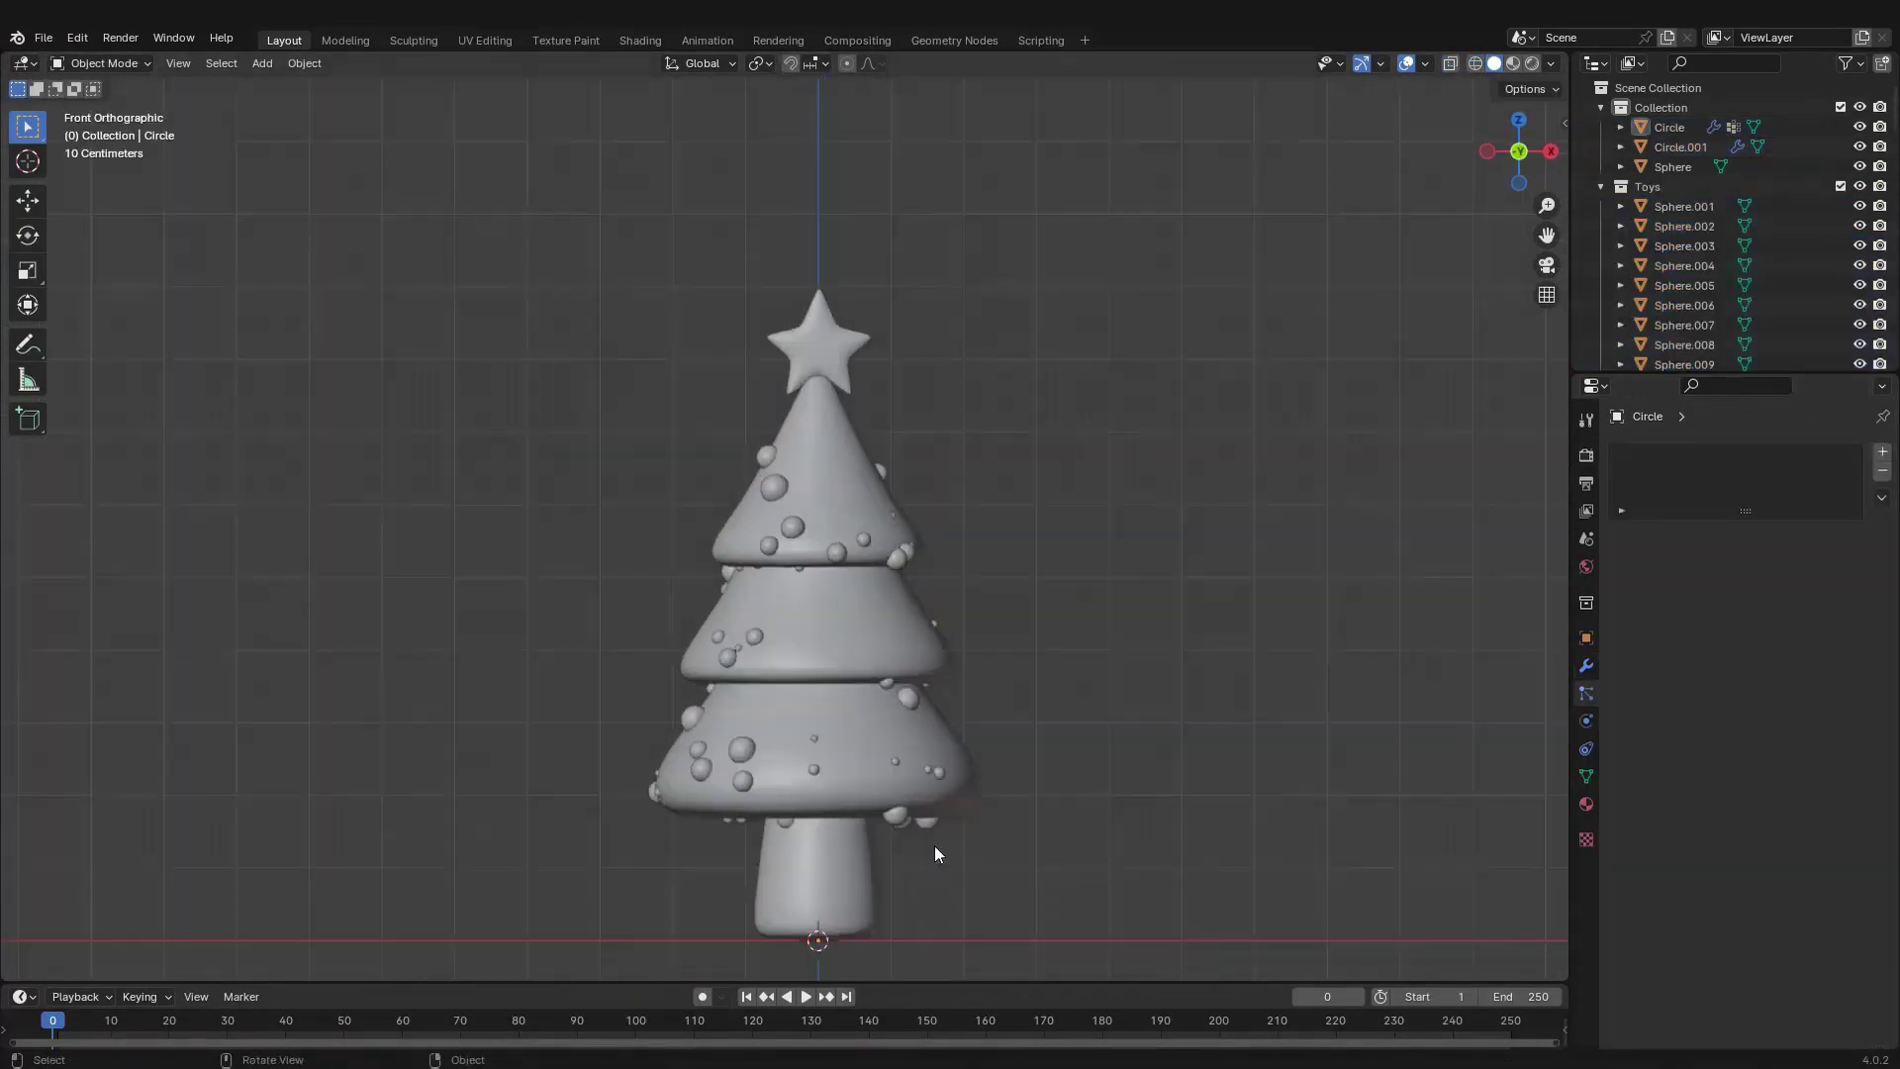
Orbit around the tree and move one ornament sphere to a new spot
scroll(934, 845, up, 5)
mouse_move(902, 823)
middle_down()
mouse_move(1124, 597)
mouse_move(966, 906)
middle_up()
click(487, 775)
key(g)
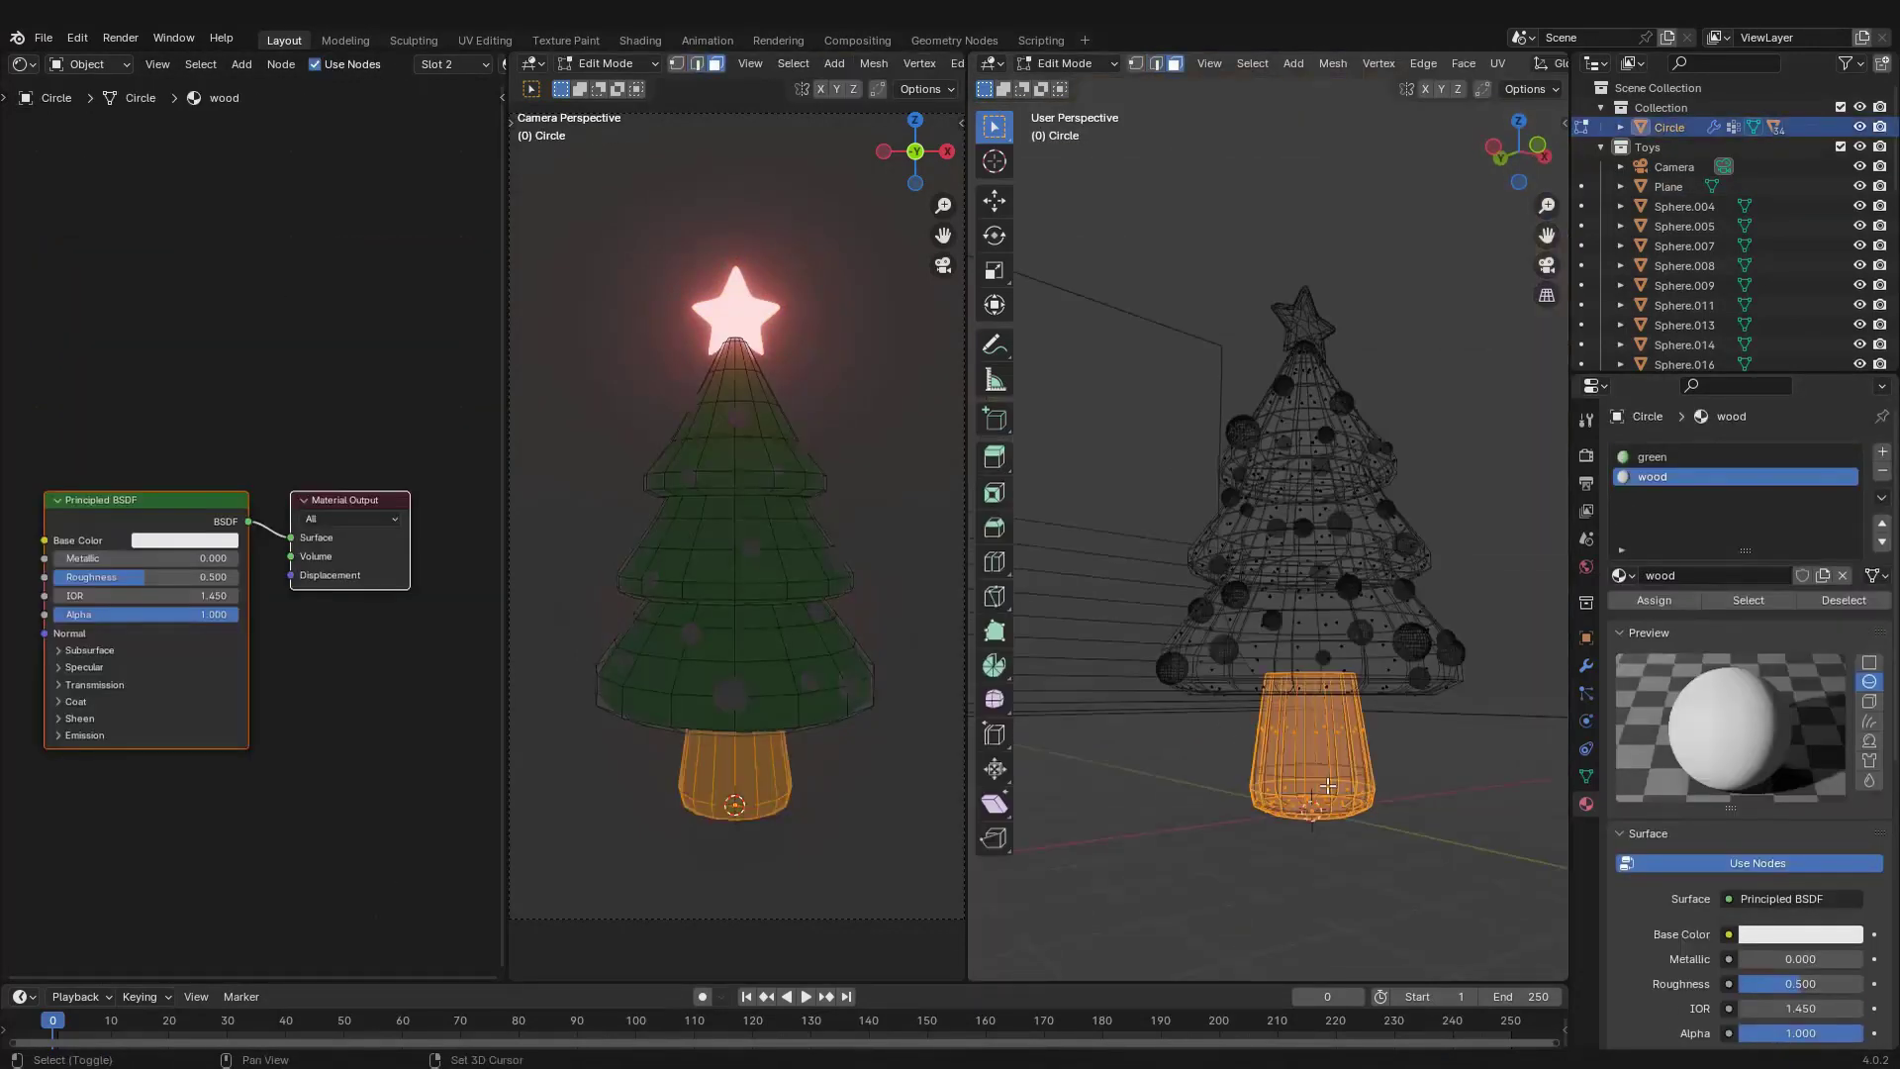
Add an input node in the Shader Editor for the trunk's wood shading
click(242, 63)
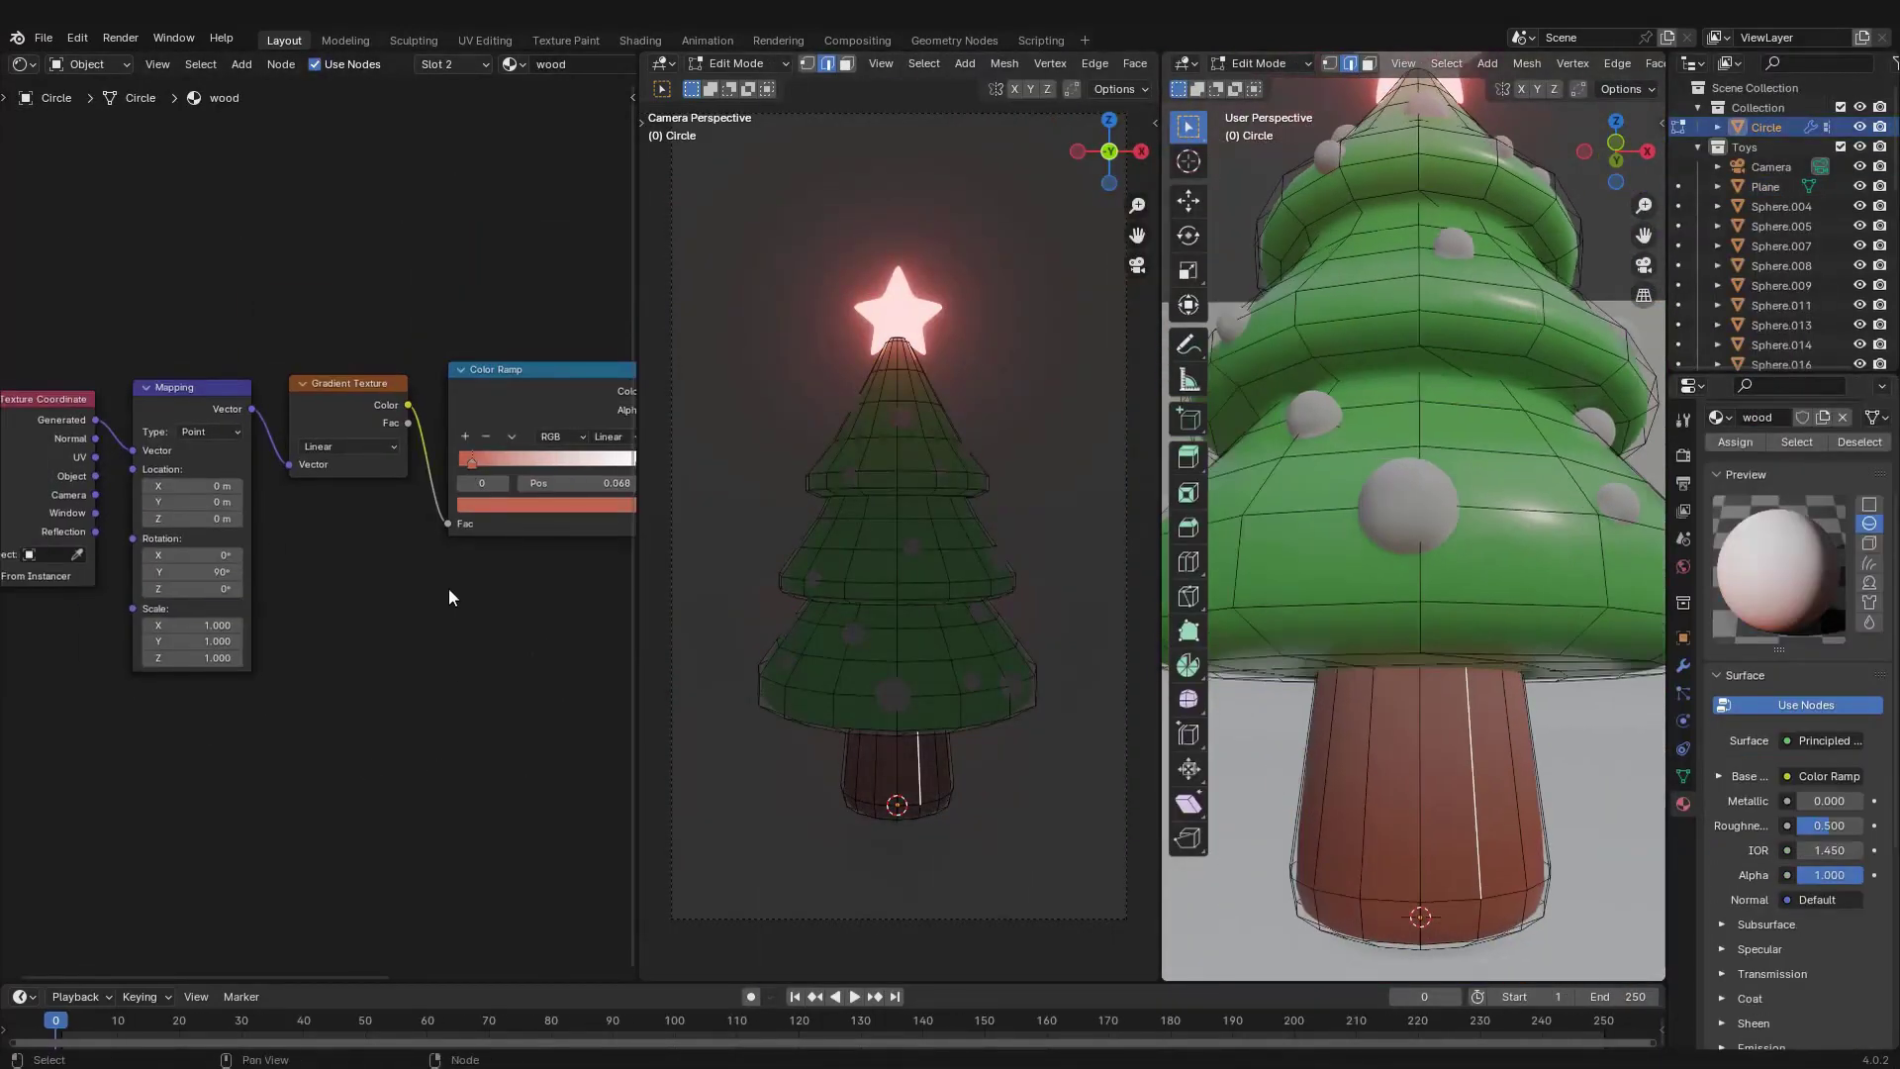
click(323, 606)
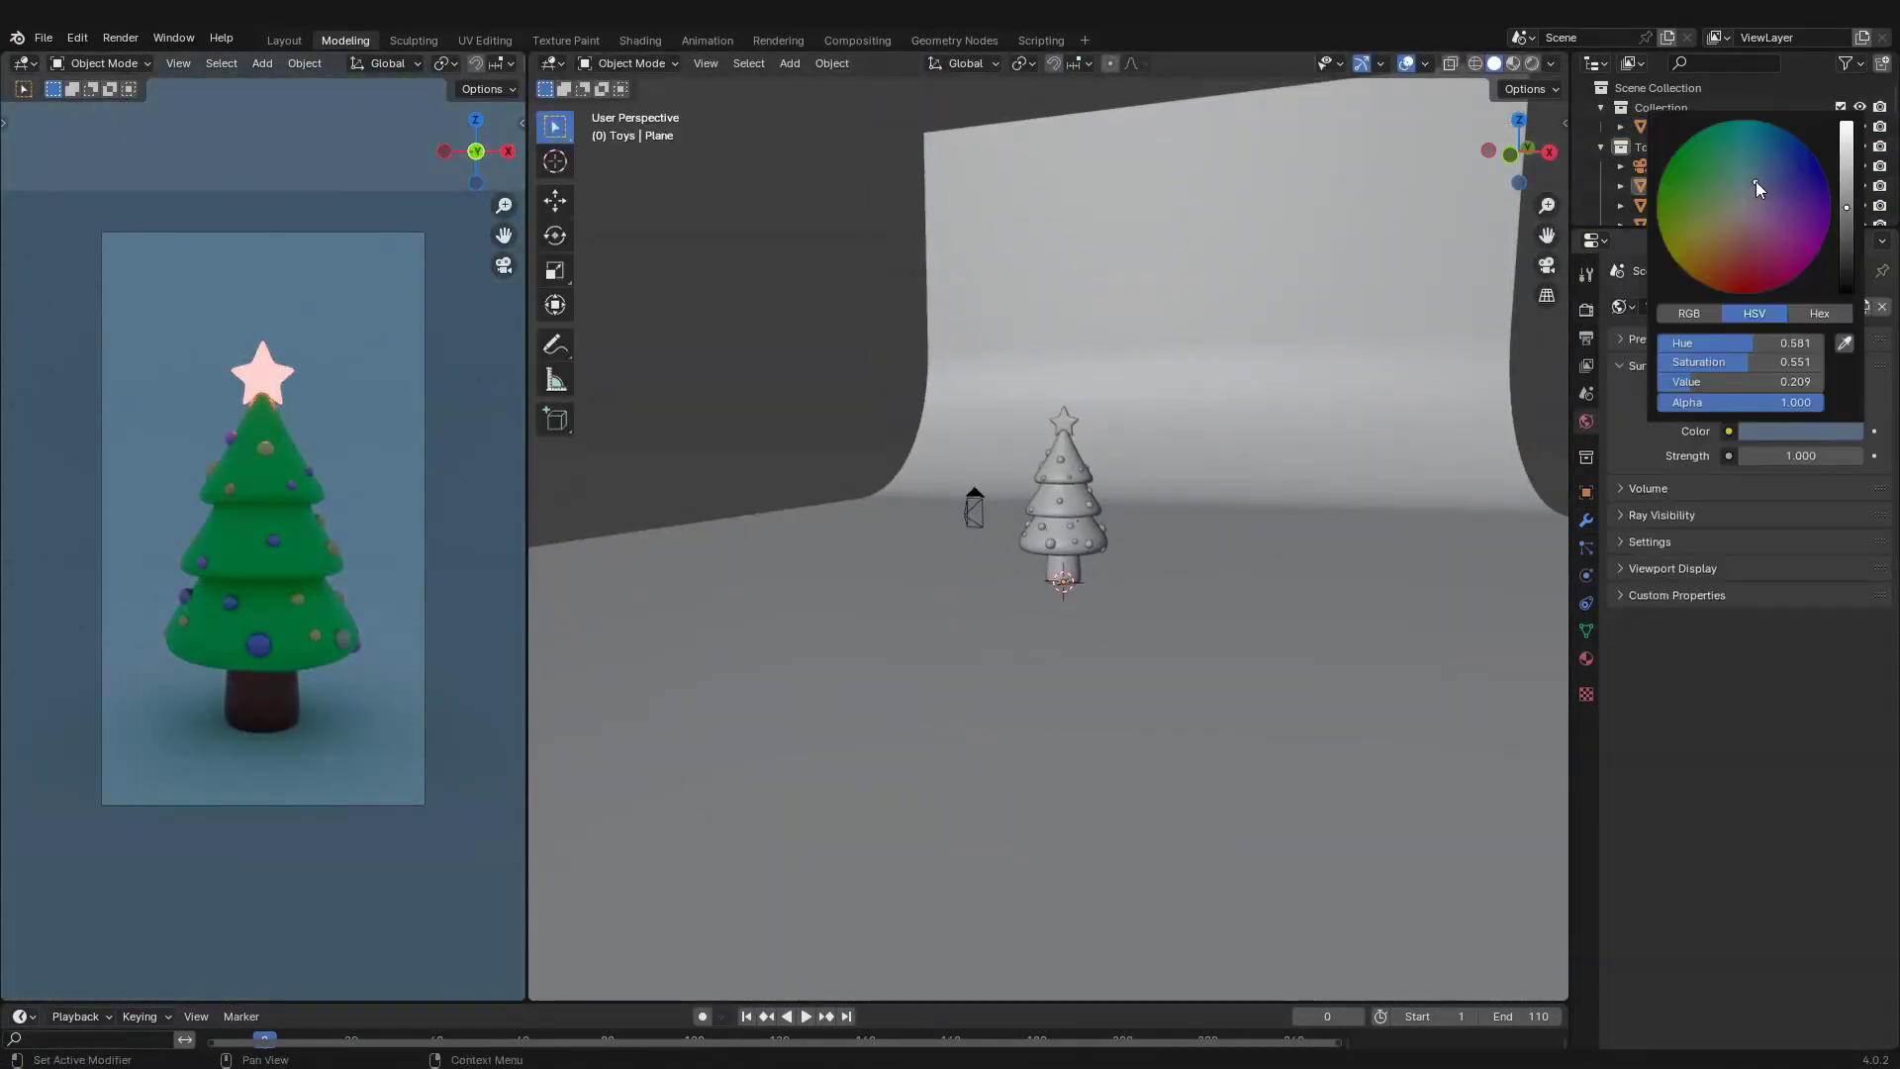
Set the backdrop's base colour to pink
click(1776, 515)
click(1760, 305)
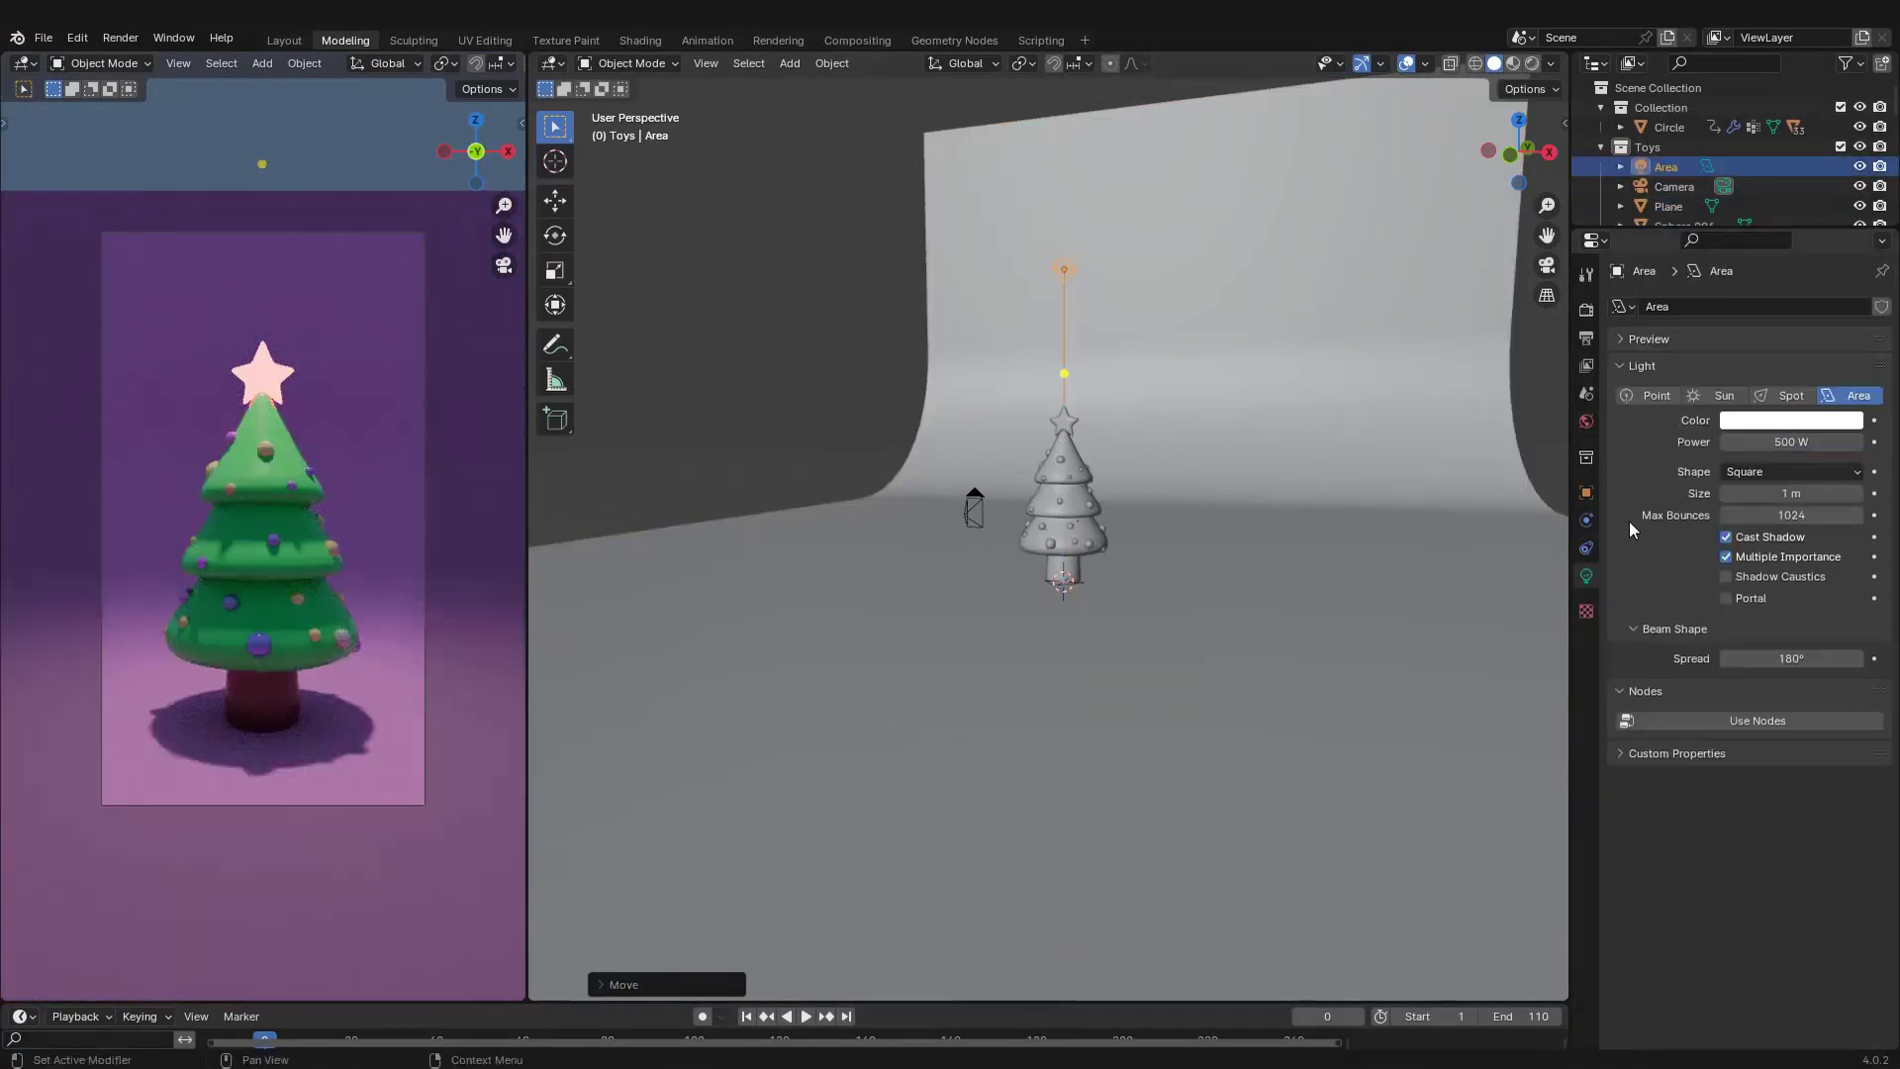
middle_drag(1092, 396, 916, 503)
Rotate the area light about one axis to tilt it toward the tree
key(KP_7)
key(KP_3)
key(r)
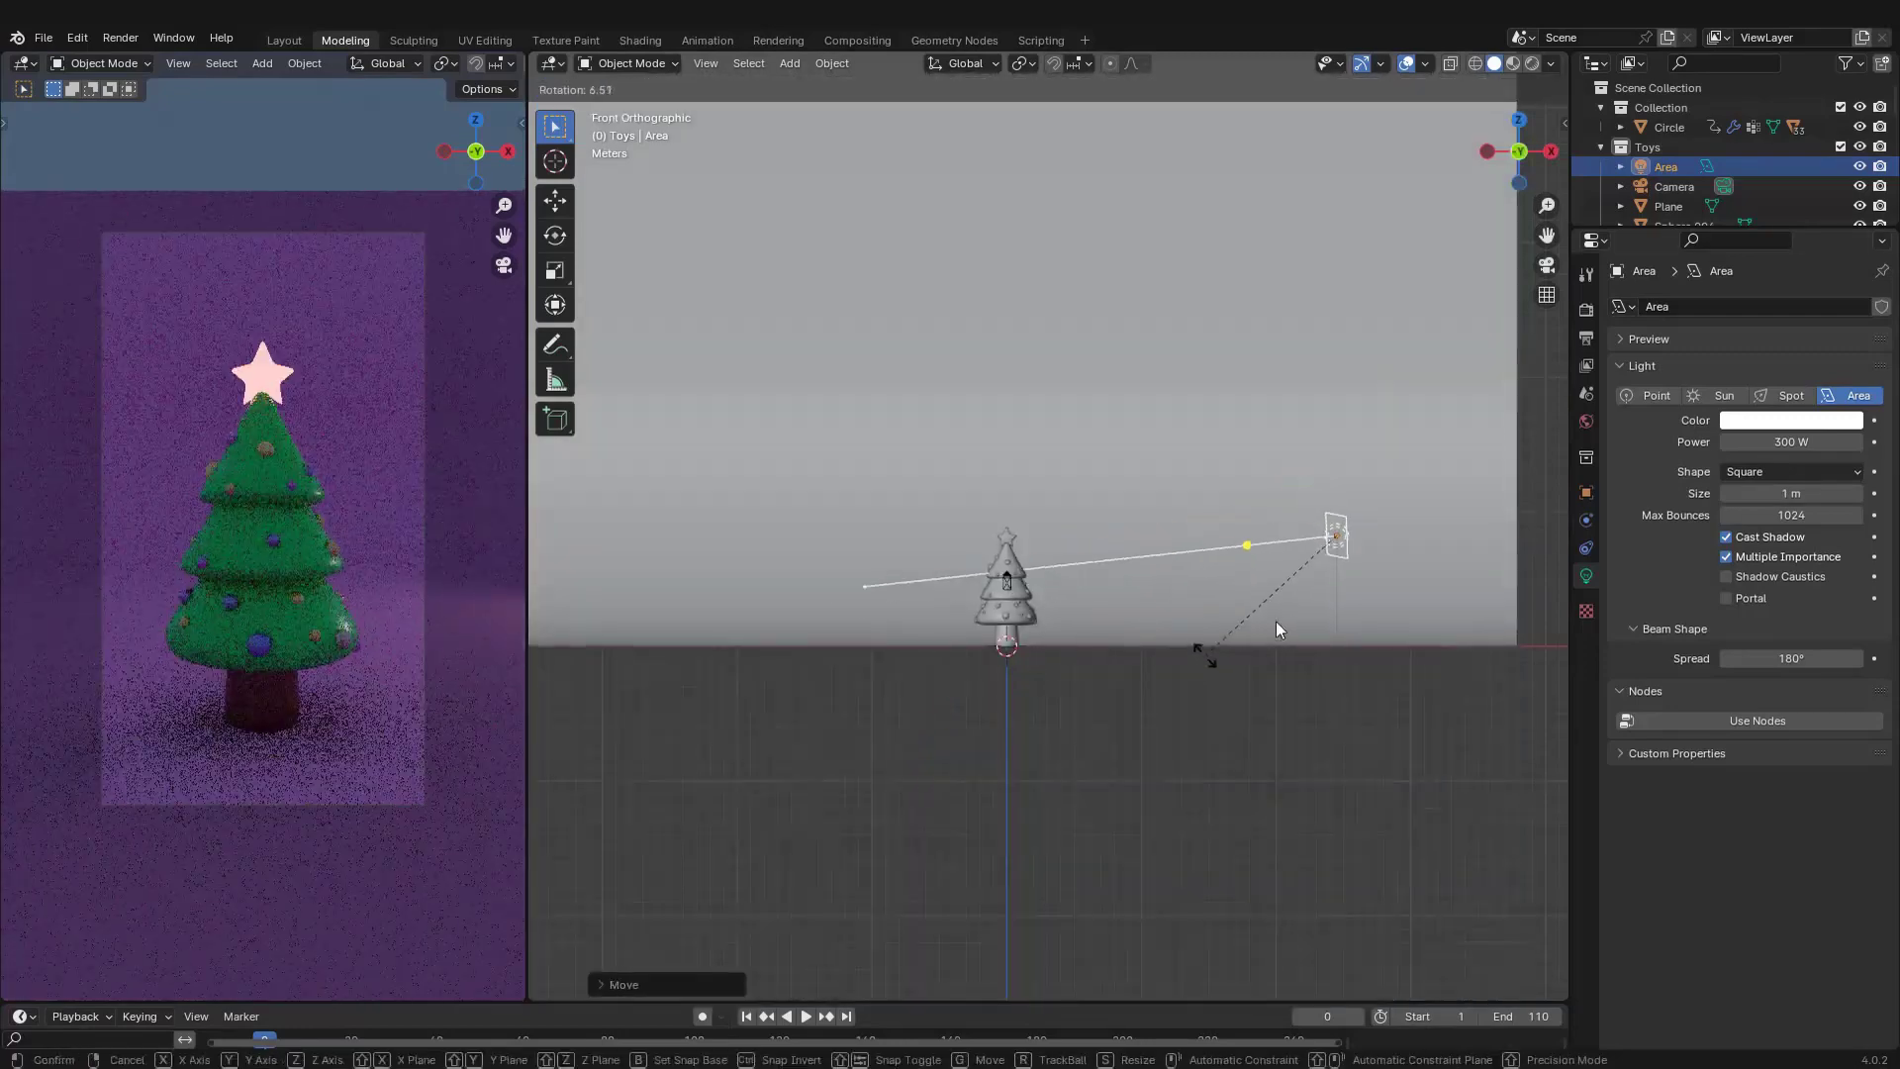
click(1274, 621)
key(KP_7)
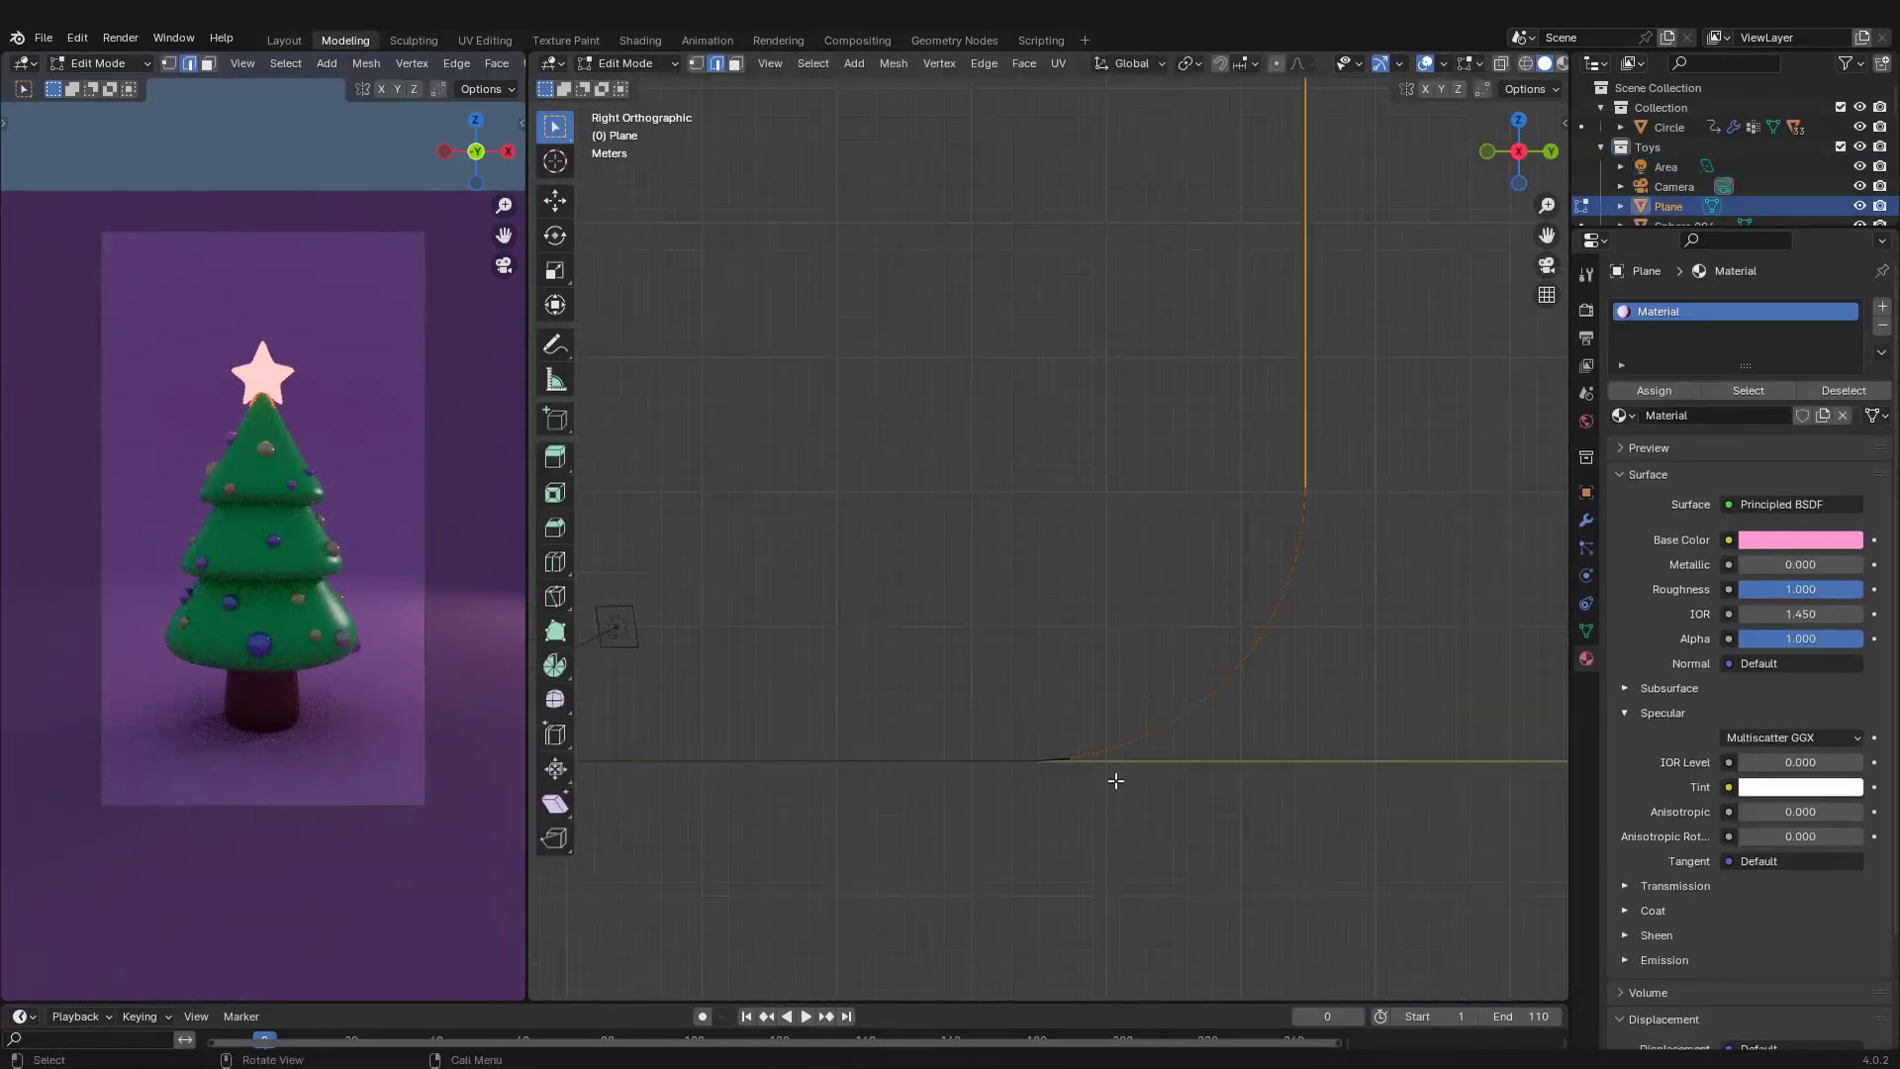
Extend the backdrop floor along the Y axis toward the camera
key(g)
key(y)
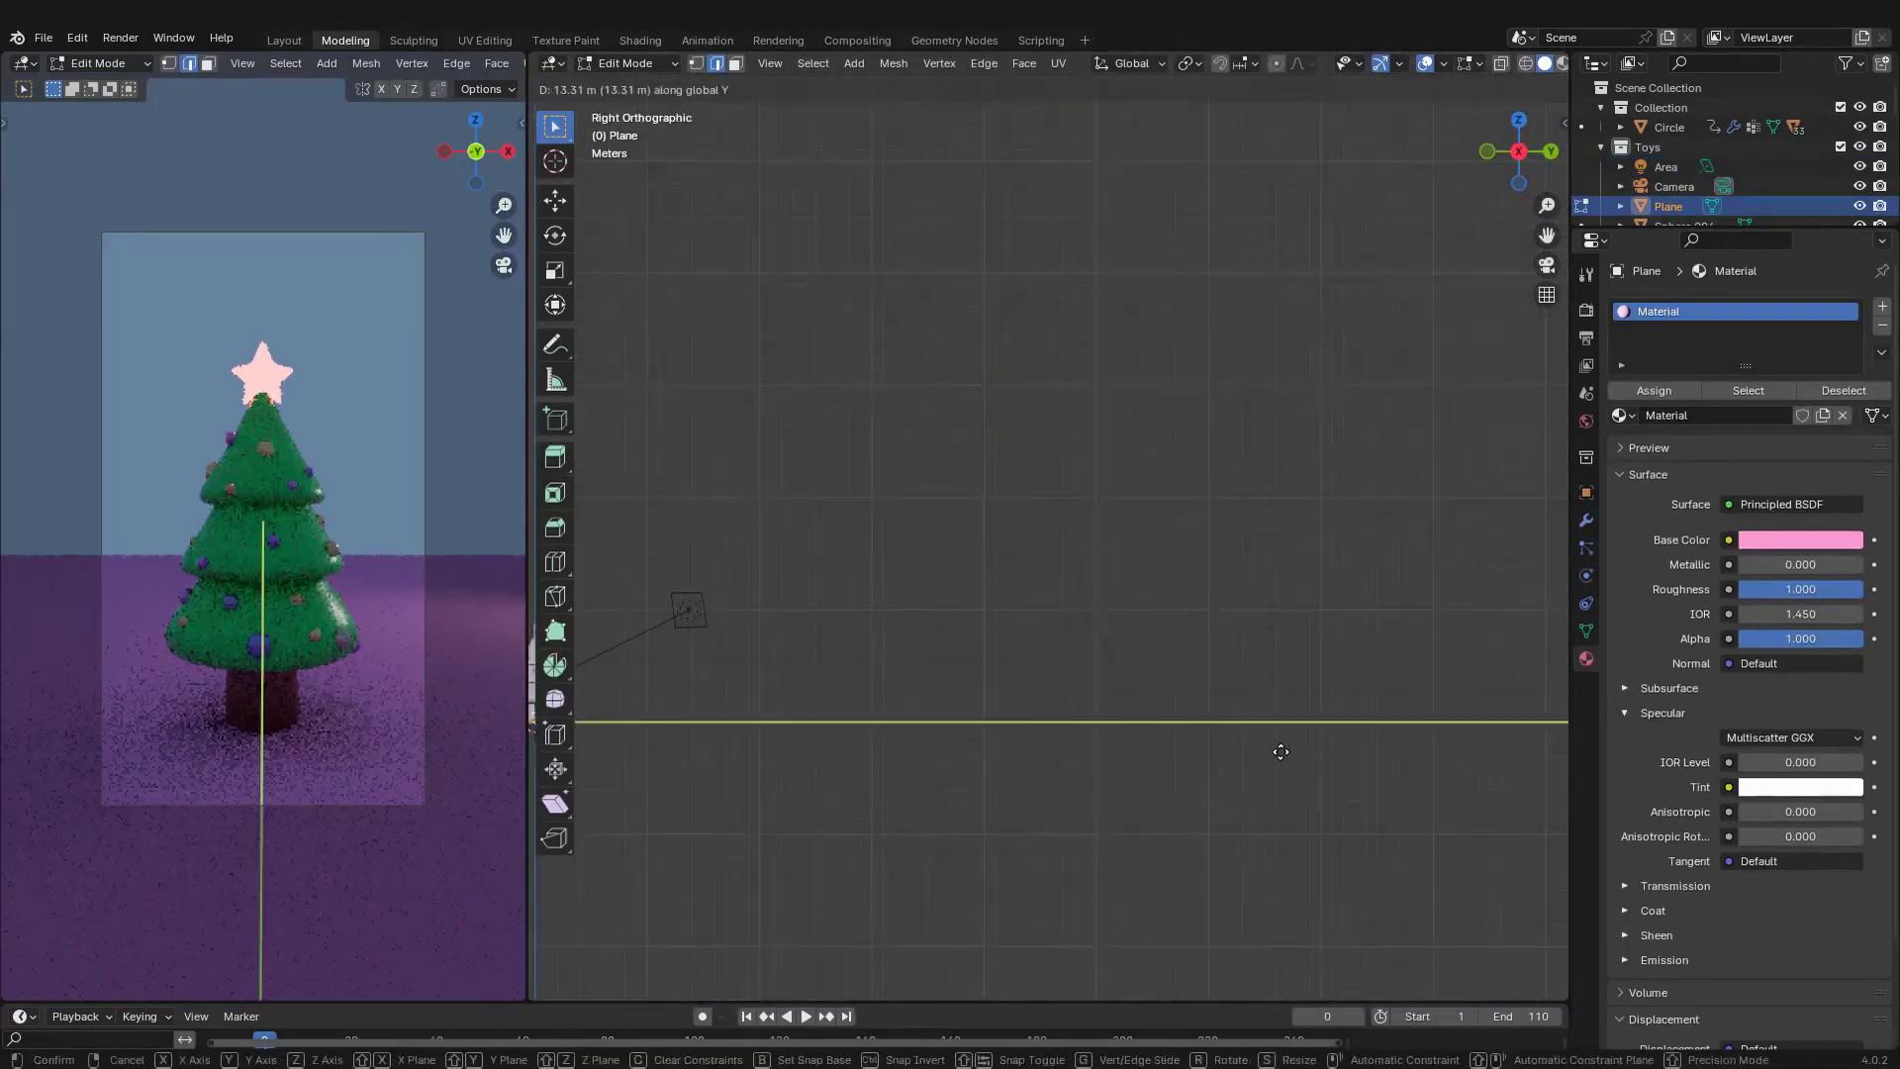
click(1280, 752)
middle_drag(1280, 752, 1422, 742)
Leave the backdrop's Edit Mode and select the area light from a top view
key(ctrl+b)
scroll(1031, 913, up, 5)
click(1031, 912)
key(Tab)
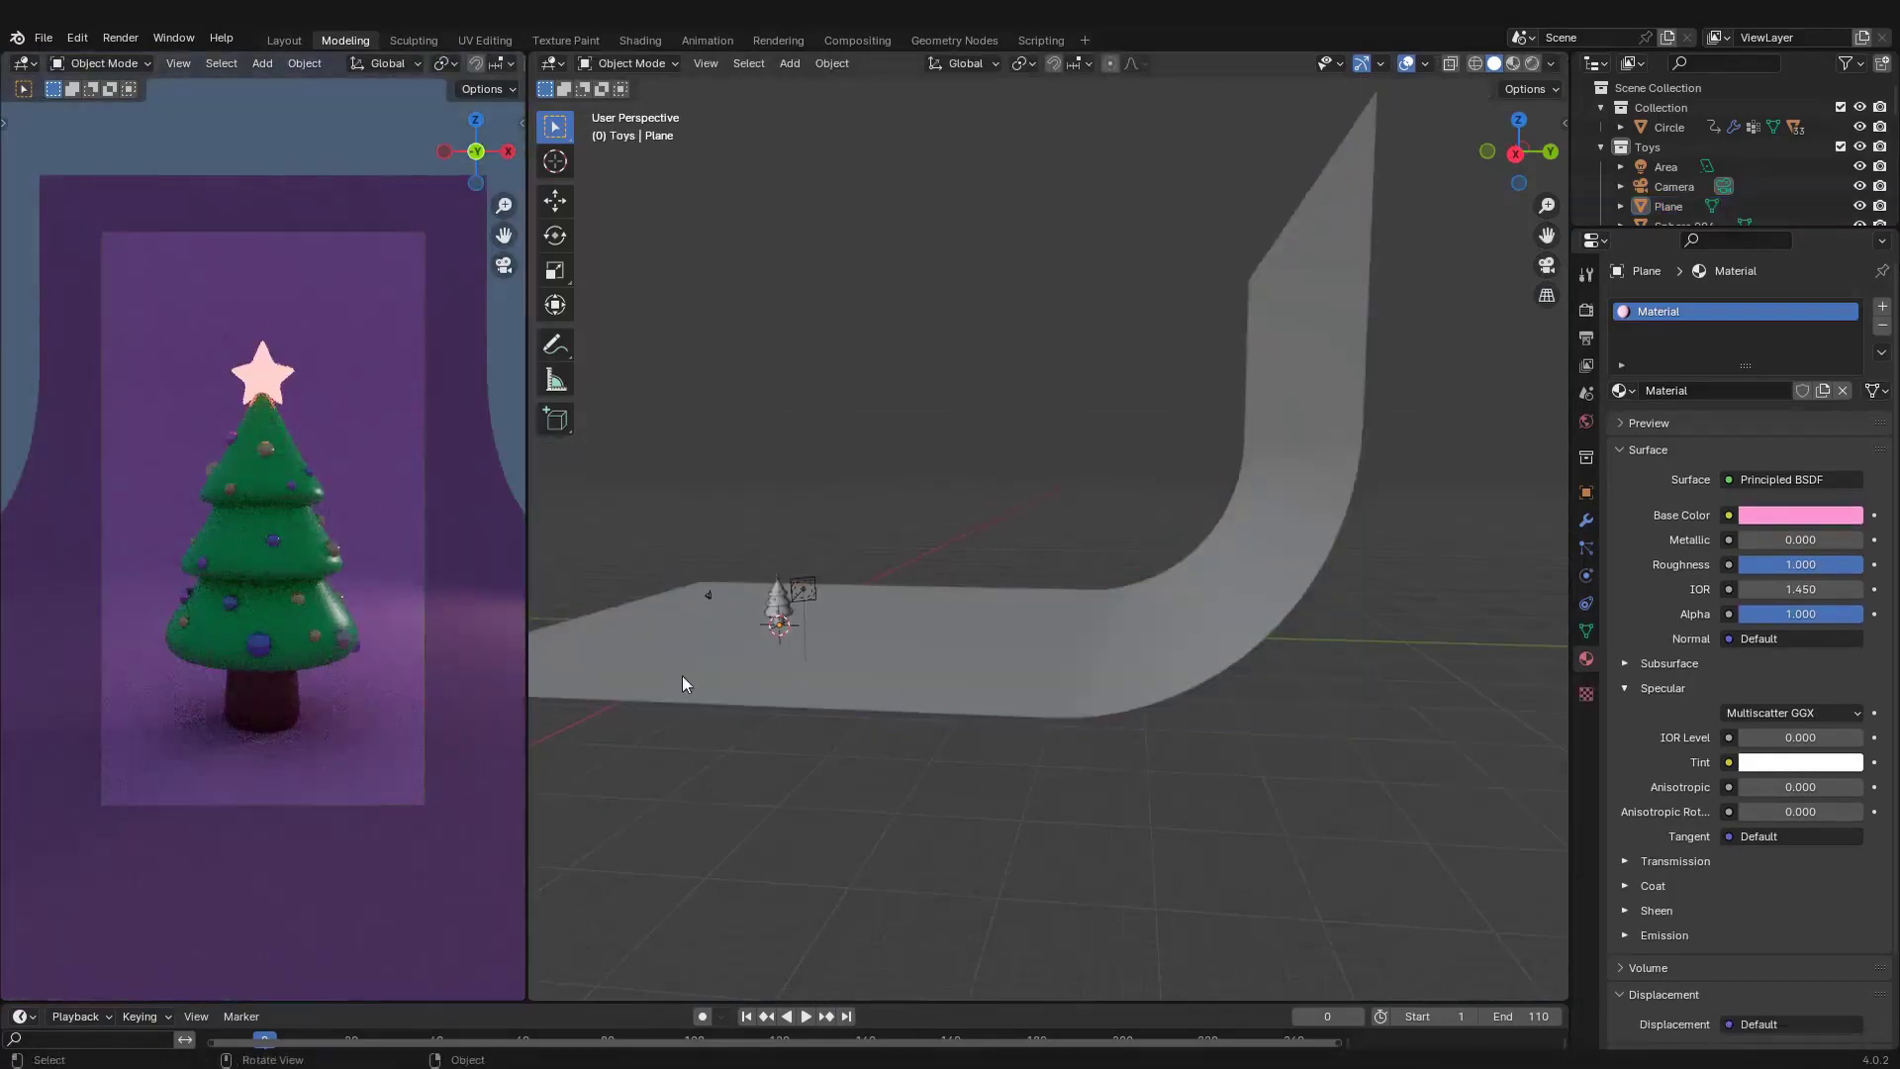
middle_drag(683, 683, 1302, 284)
click(822, 697)
Reposition and resize the area light around the tree
key(KP_7)
key(g)
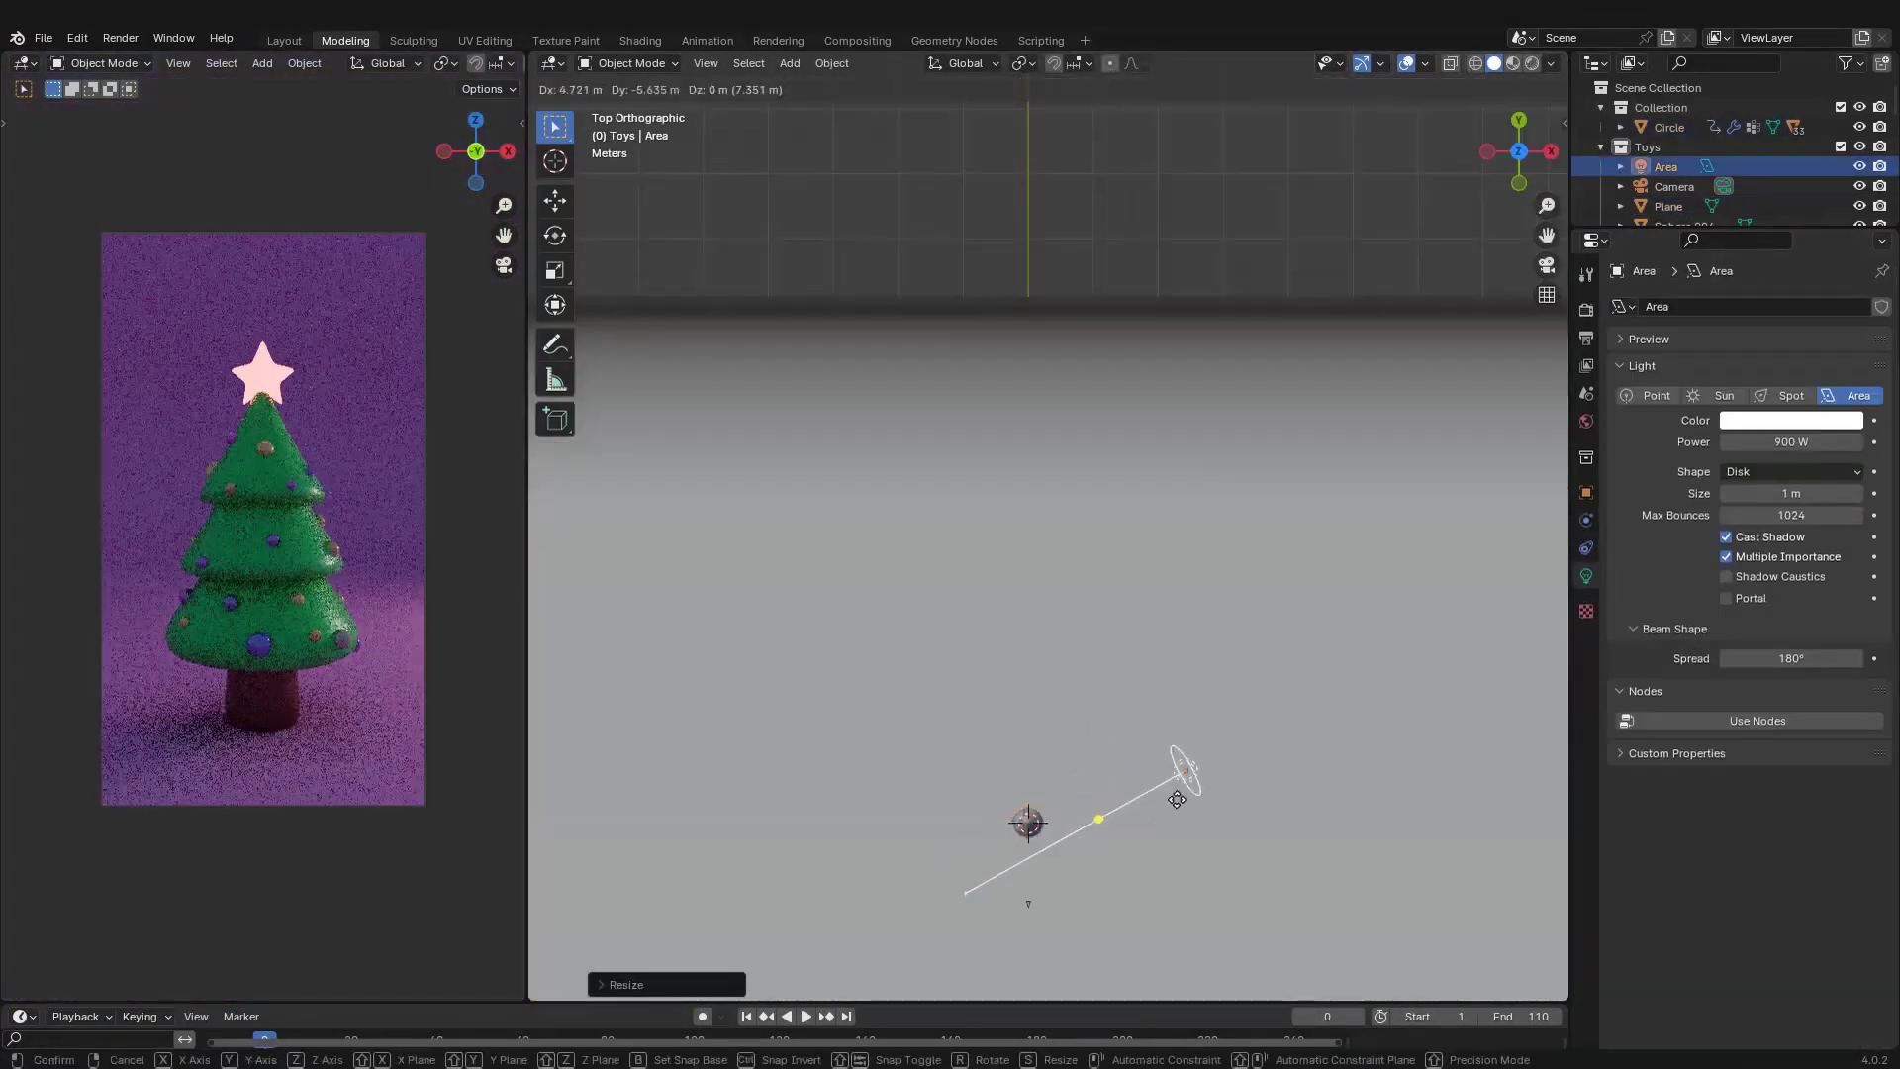
scroll(1232, 549, down, 2)
key(s)
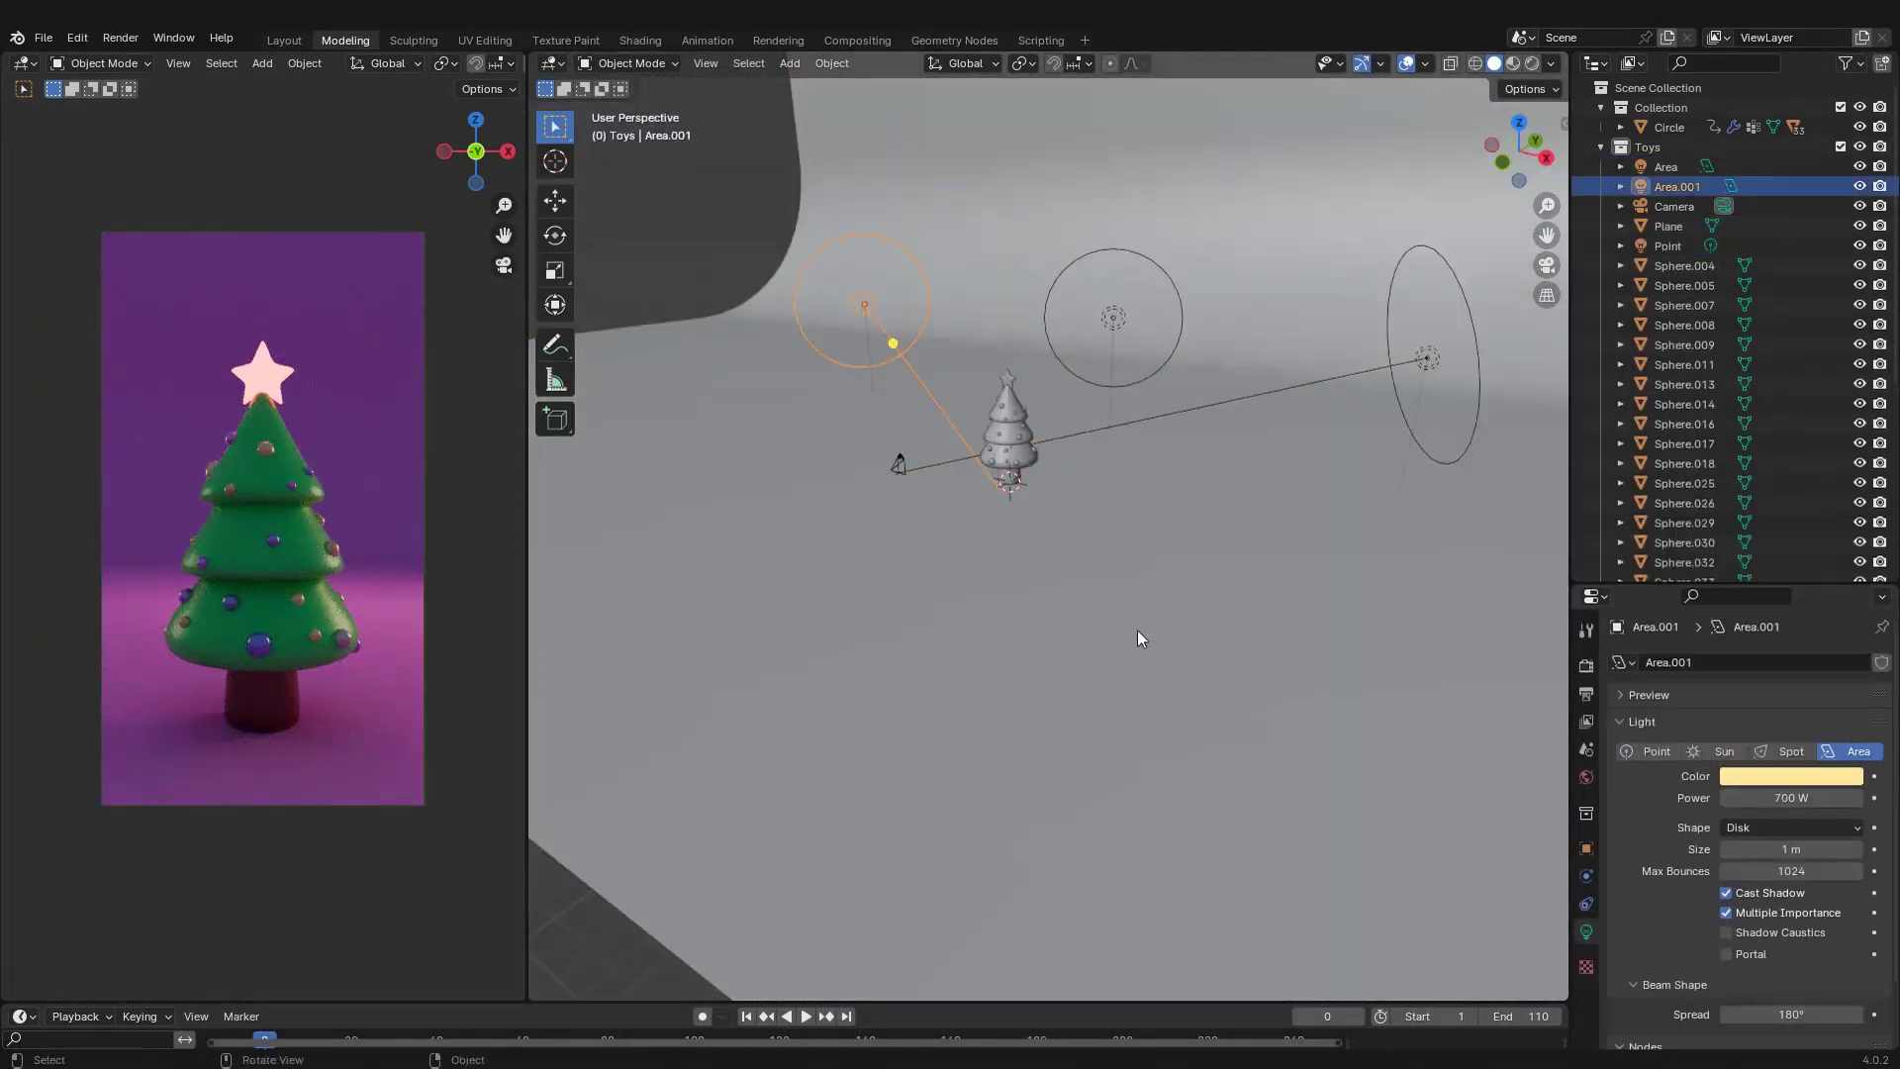
Add another area light to the scene
key(shift+a)
click(1192, 521)
scroll(1088, 445, down, 3)
scroll(1066, 296, down, 2)
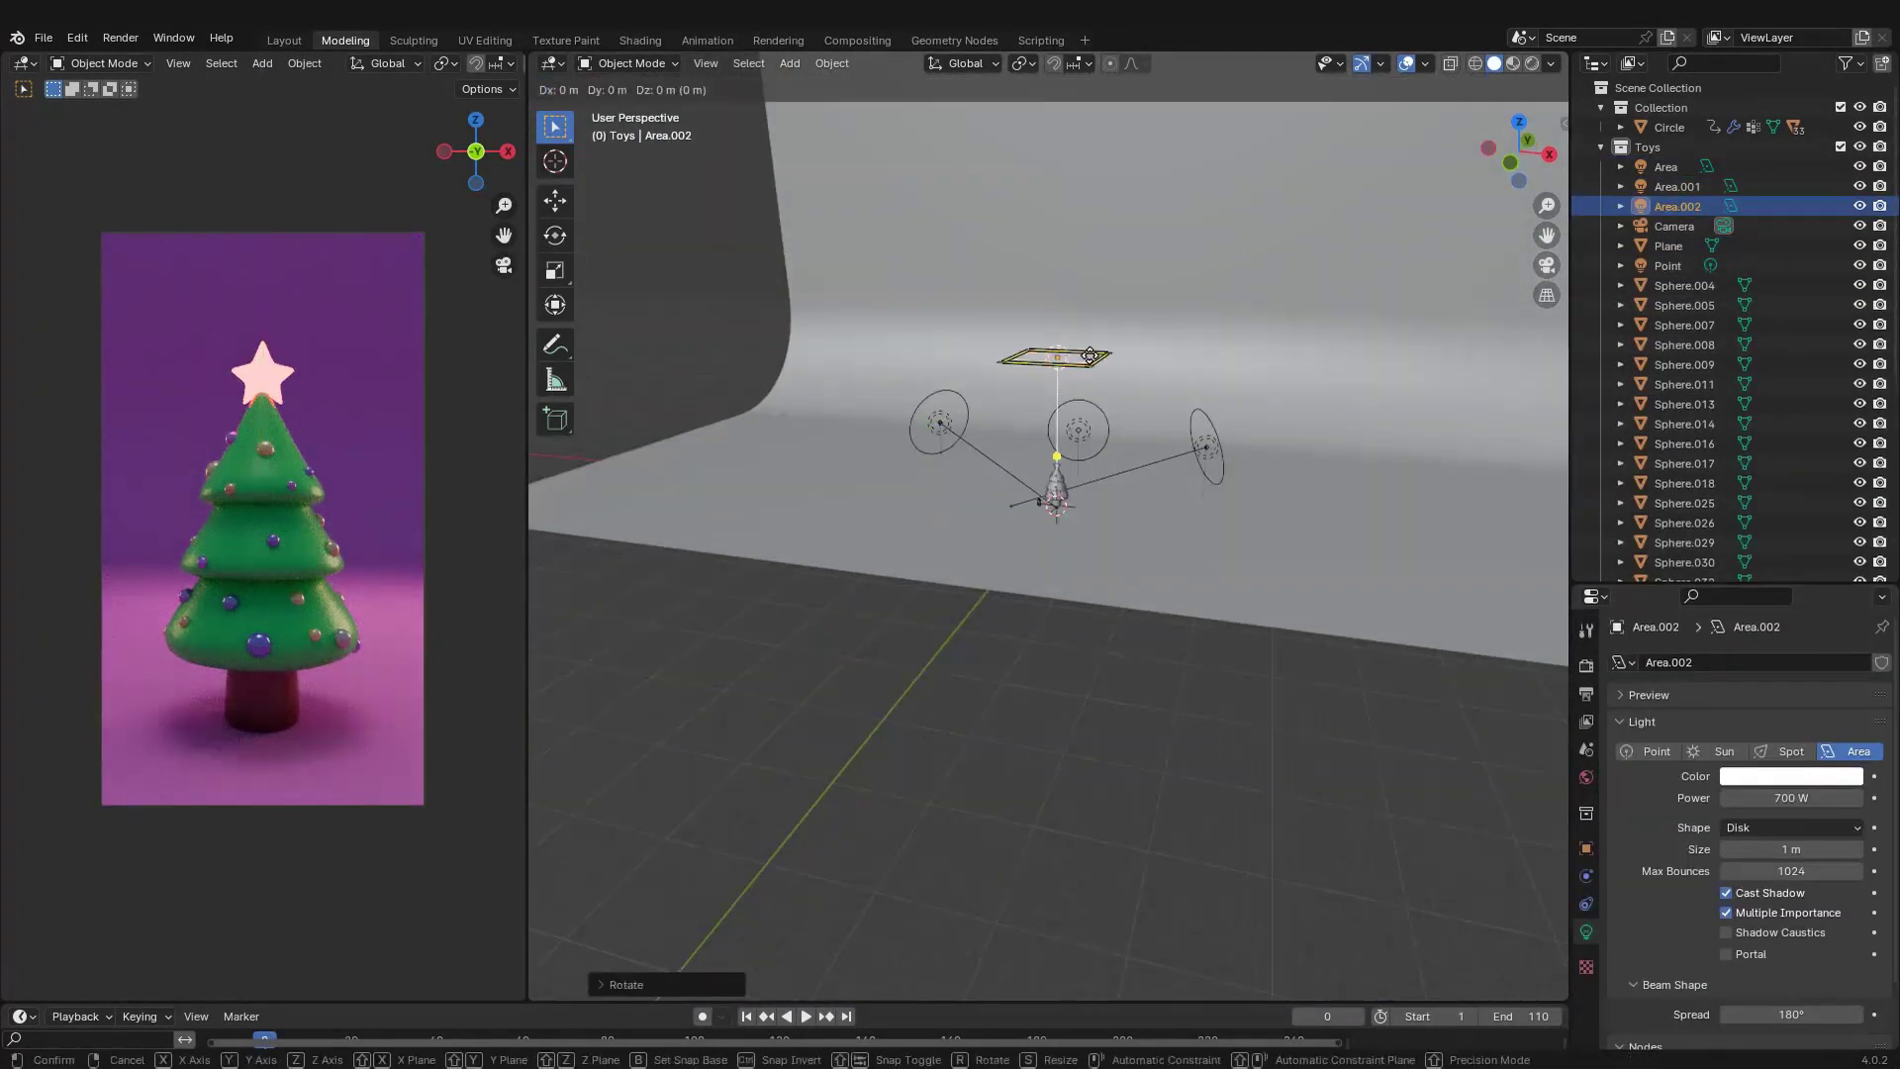